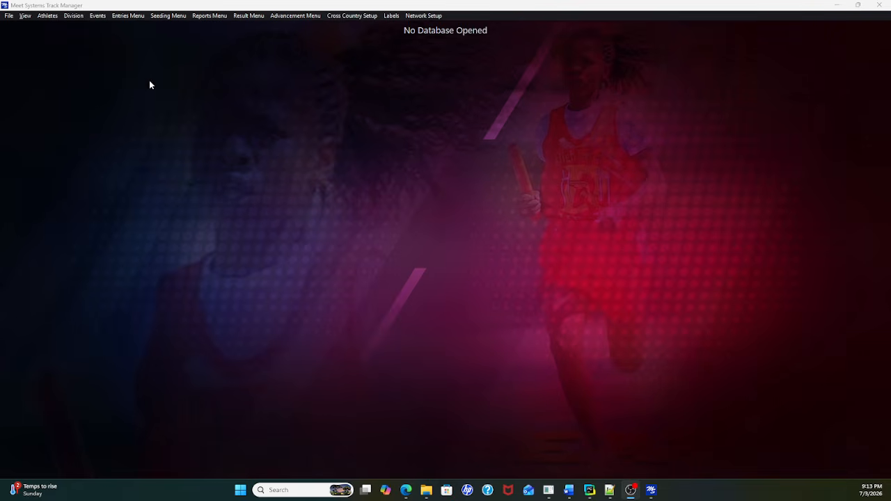
Step: Start a new meet and move its setup form to a clear spot in the window
left_click(9, 16)
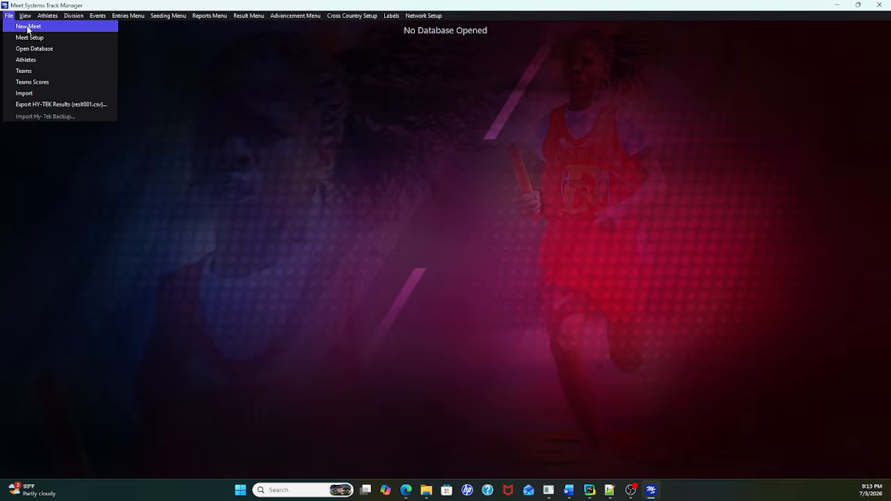
left_click(29, 26)
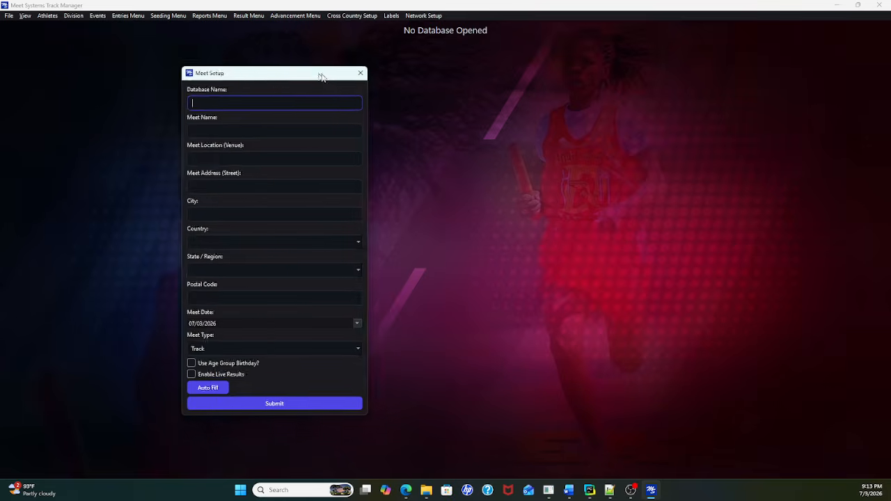
left_click_drag(320, 74, 200, 56)
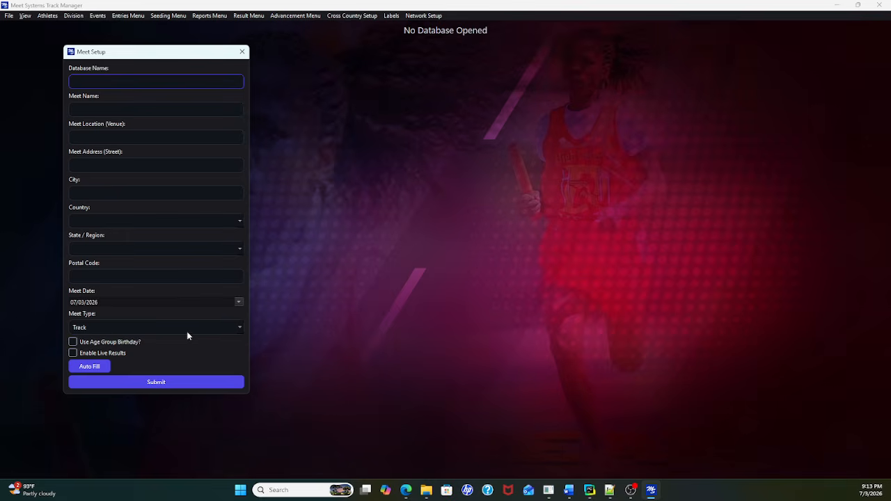
Step: Try the Cross Country meet type and the age group birthday option, restoring Track and the unchecked state
left_click(238, 329)
left_click(230, 343)
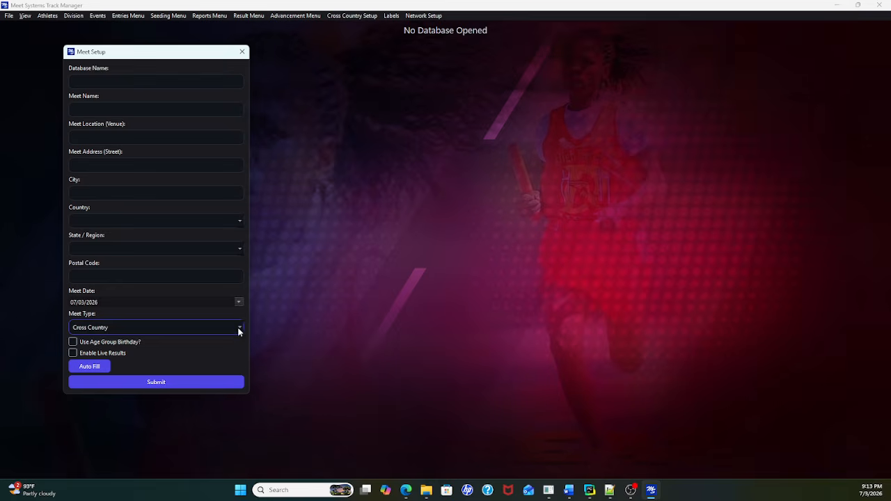
left_click(238, 328)
left_click(180, 317)
left_click(73, 343)
left_click(73, 342)
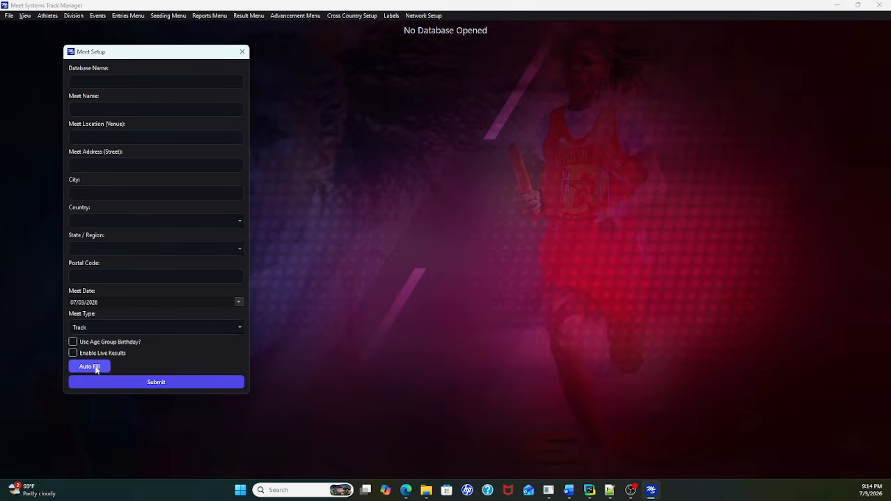
Step: Auto-fill the setup form for the Universal Track Invitational with database test_meet, and submit it to create the meet
left_click(96, 367)
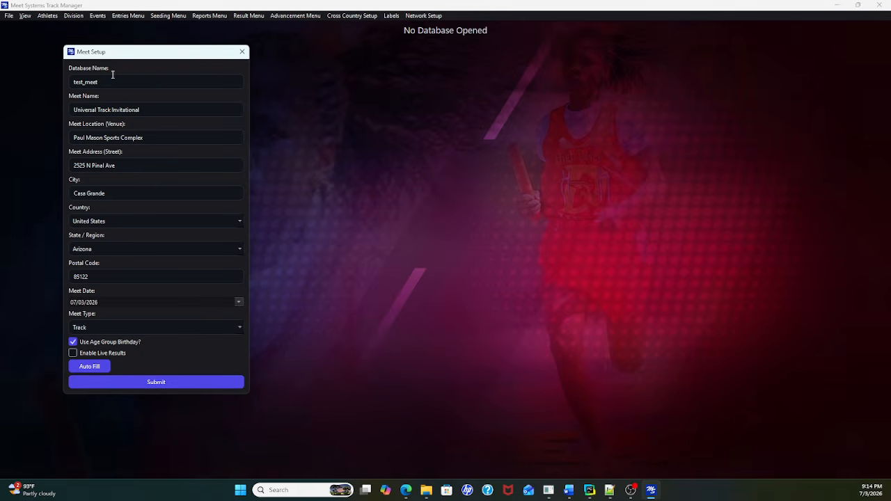
left_click(187, 382)
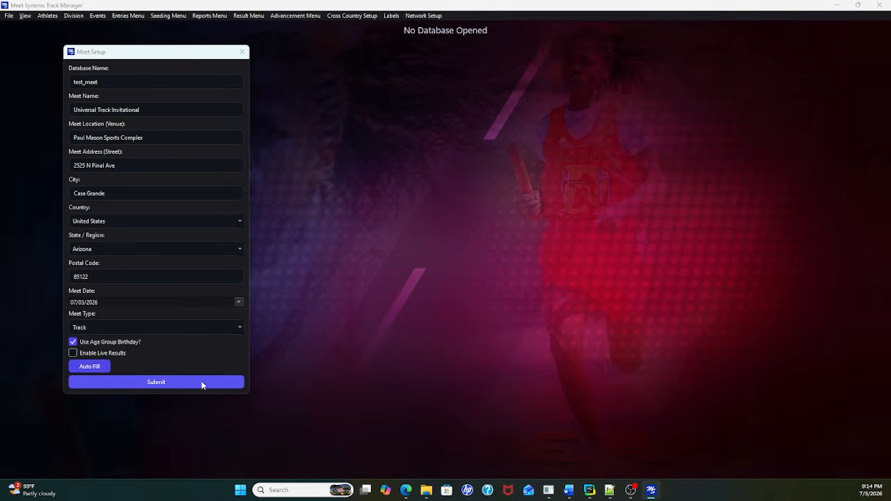
left_click(469, 271)
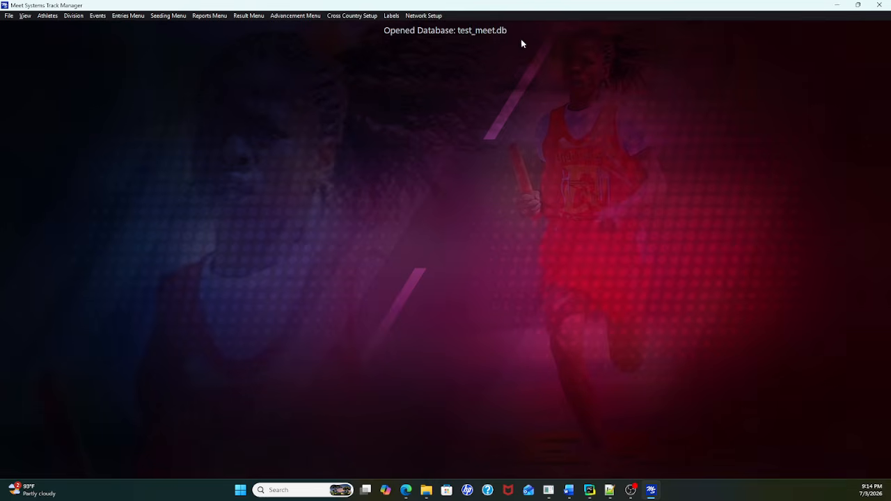
Step: Open the athlete setup to look over its athlete list and entry fields
left_click(45, 18)
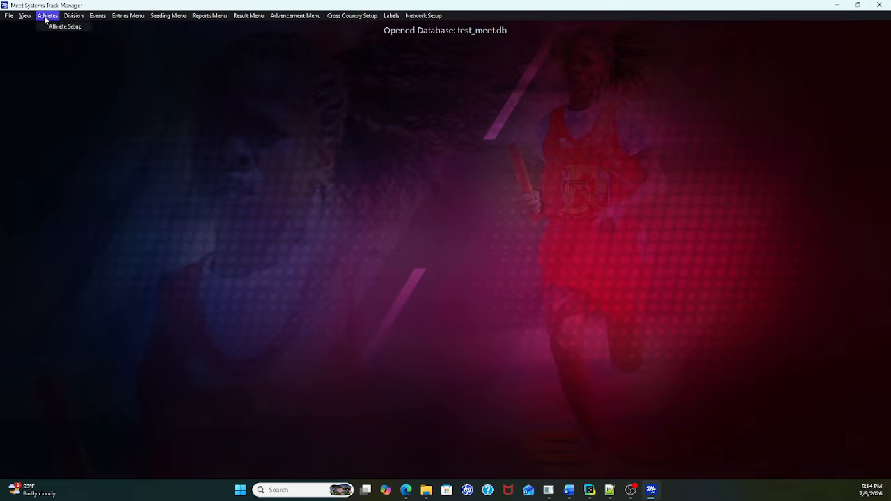
left_click(55, 30)
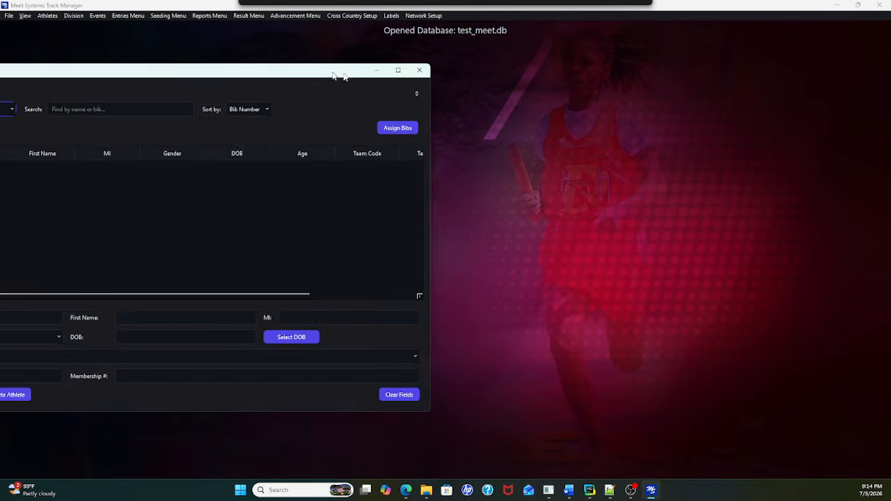
left_click_drag(338, 74, 0, 3)
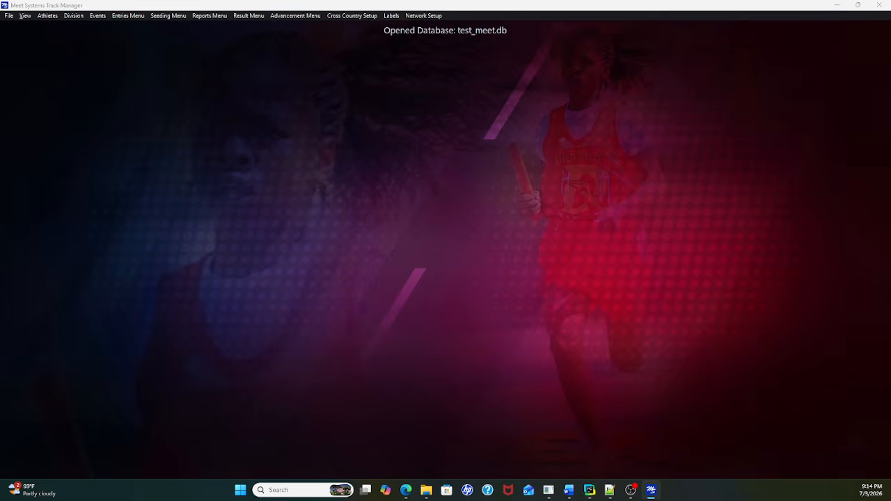
Step: Open the event setup to look over the meet's events
left_click(97, 15)
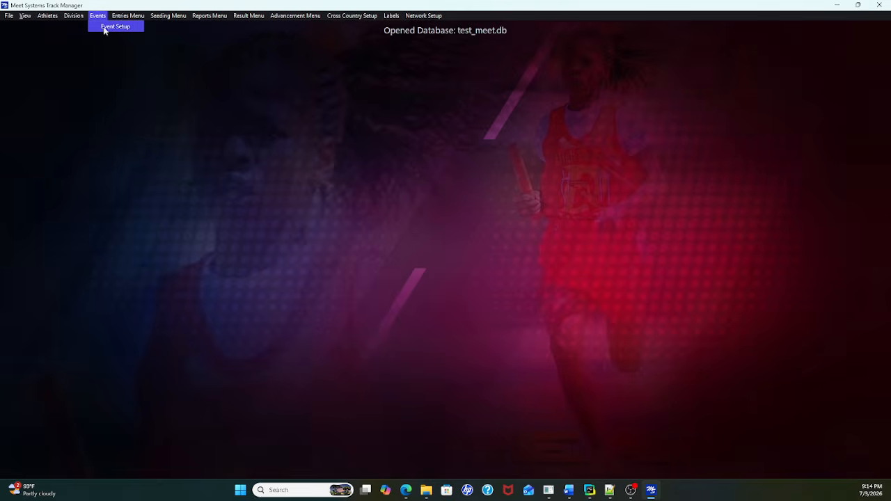
left_click(104, 27)
left_click_drag(210, 23, 0, 53)
Step: Open the division setup and bring up its division templates for import
left_click(97, 16)
left_click(69, 18)
left_click(68, 18)
left_click(81, 28)
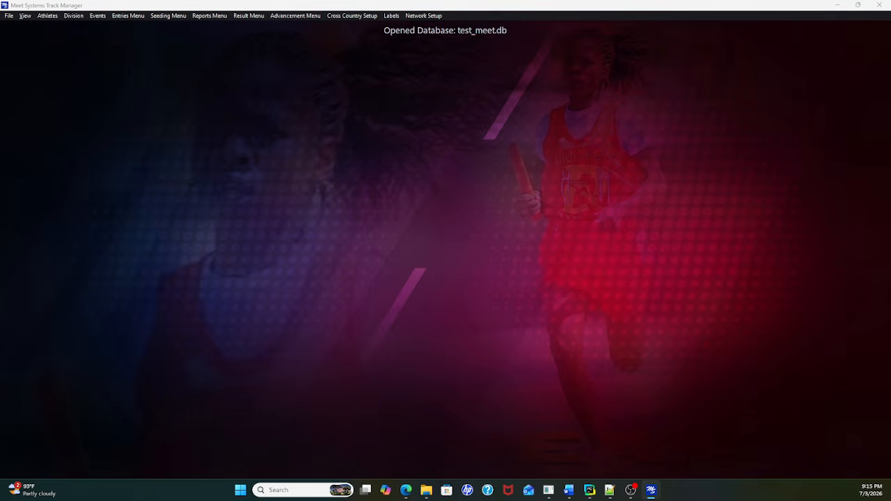
left_click_drag(0, 6, 284, 49)
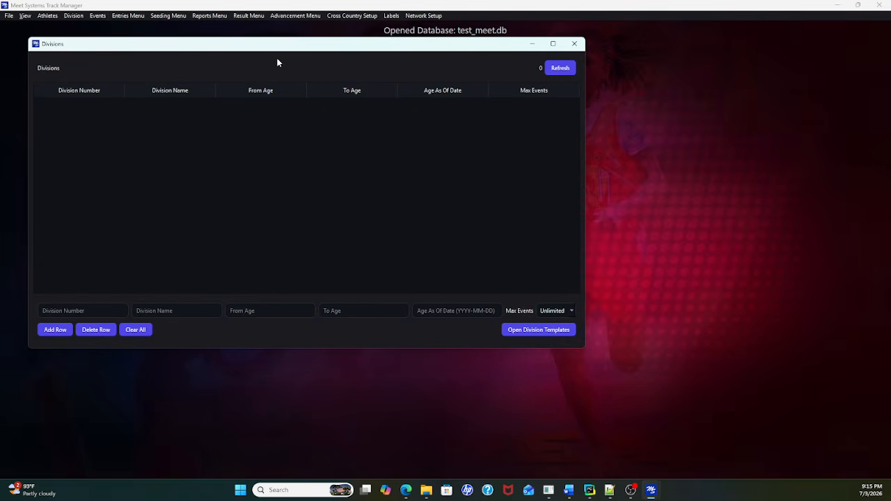
left_click(534, 331)
left_click_drag(264, 34, 384, 63)
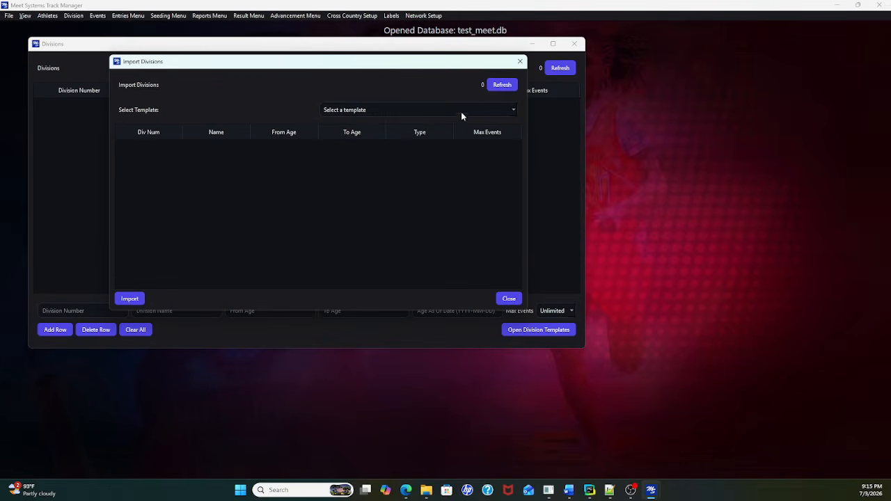
Step: Preview the division templates ageGroupTemp1 through ageGroupTemp4, and close the template and division windows without importing
left_click(512, 111)
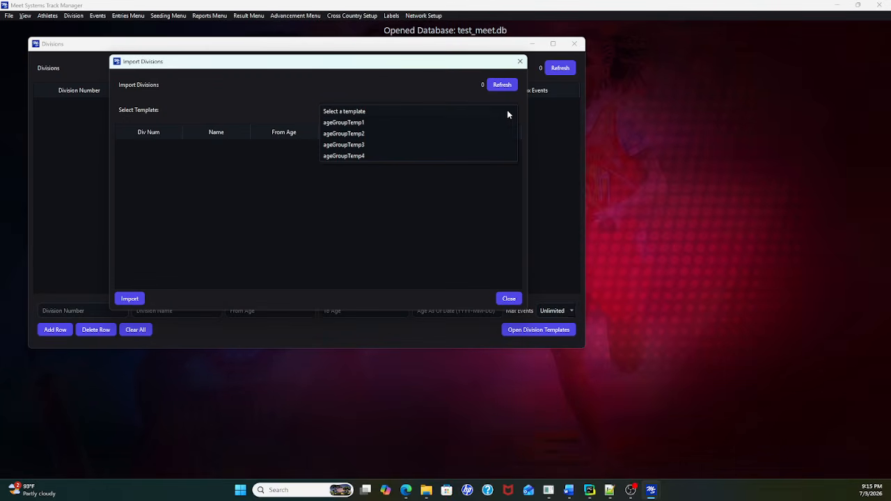
left_click(404, 124)
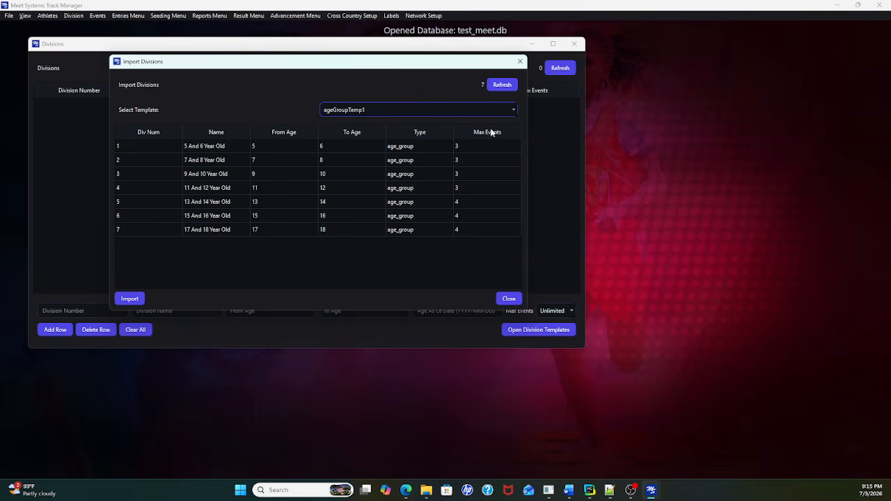
left_click(516, 110)
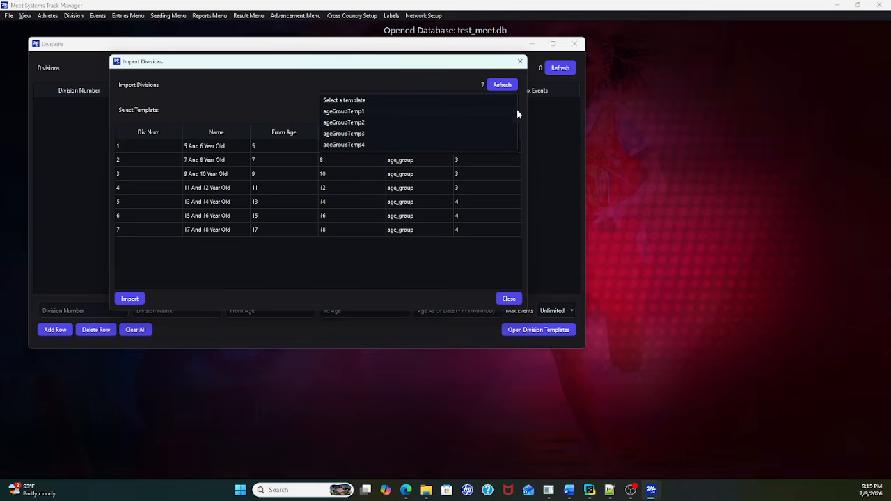
left_click(470, 122)
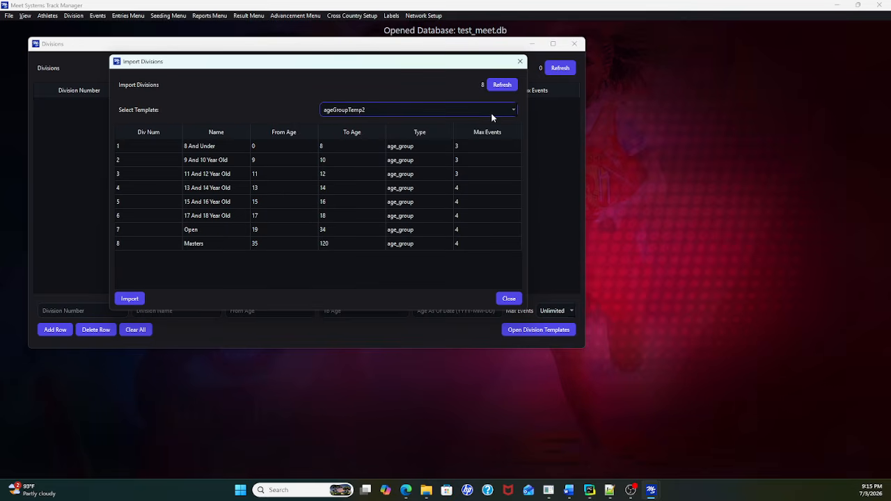
left_click(512, 109)
left_click(470, 123)
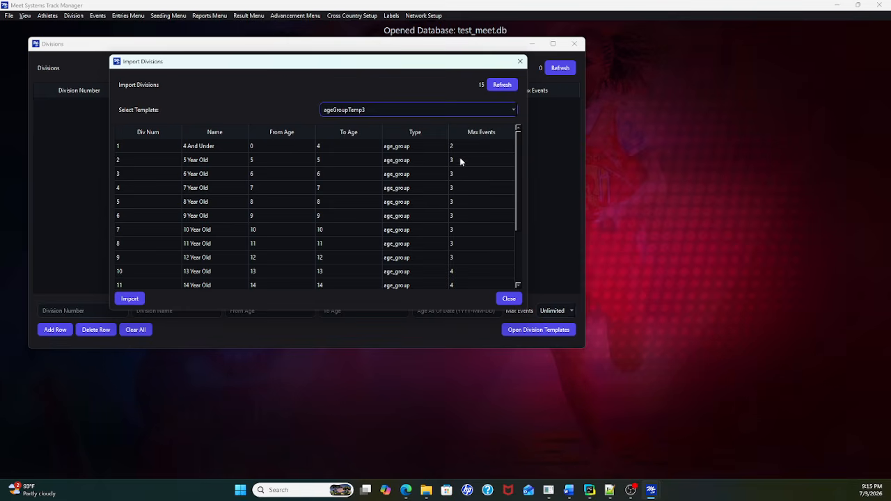
left_click(512, 110)
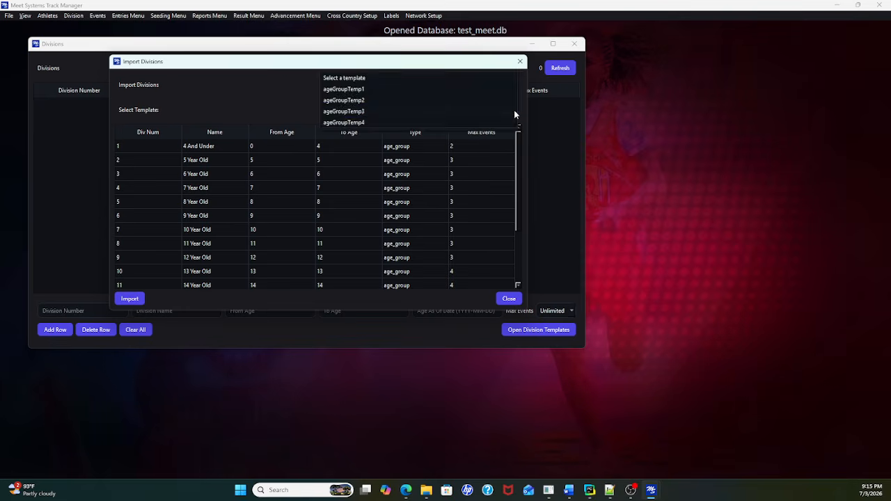
left_click(386, 121)
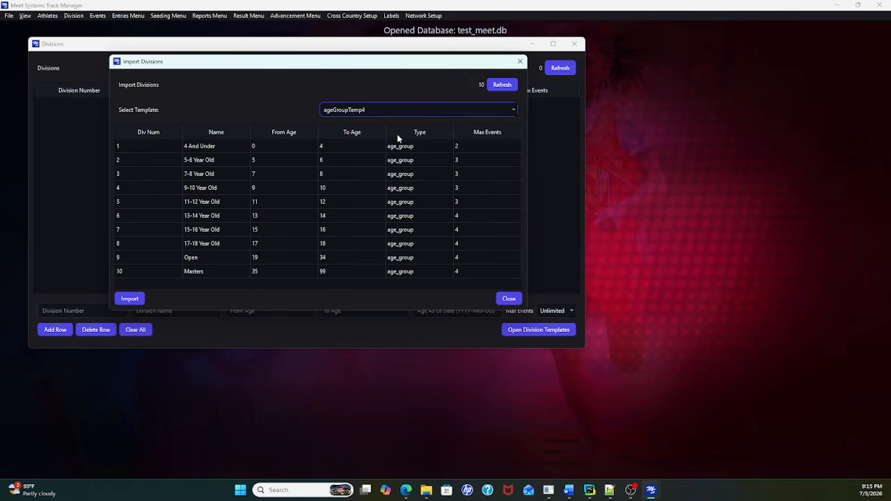
left_click(503, 299)
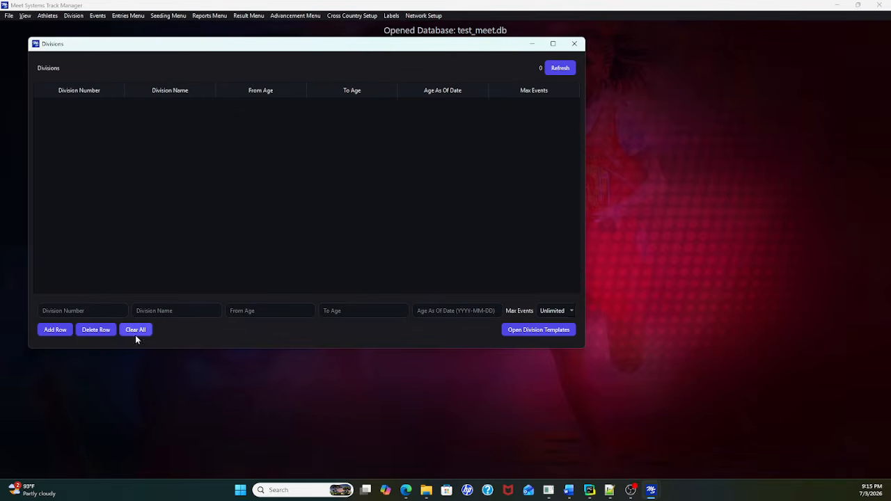
left_click(94, 311)
left_click(574, 44)
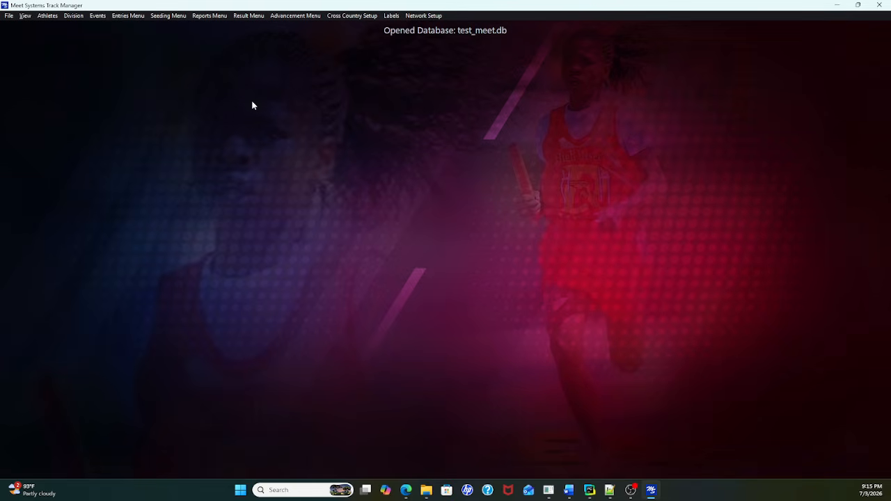
Step: Start a data import, browse to the importfiles\import2 folder and widen the Name column to show the full file names
left_click(8, 15)
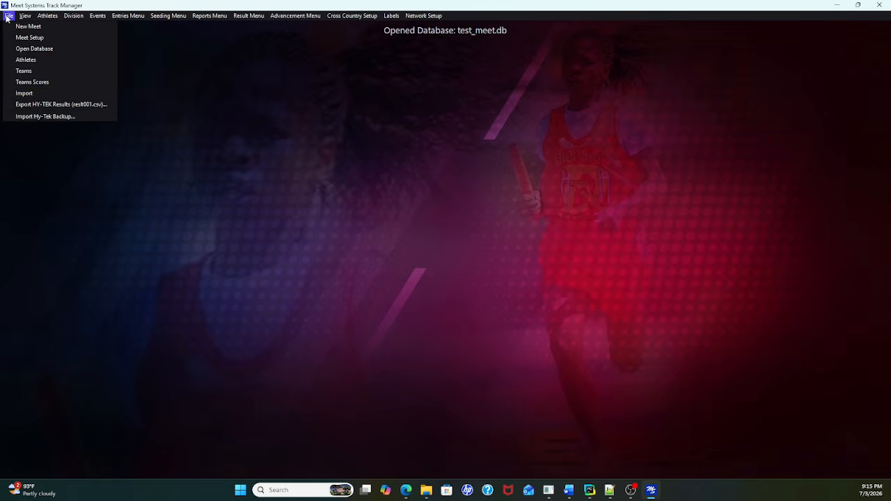
left_click(24, 94)
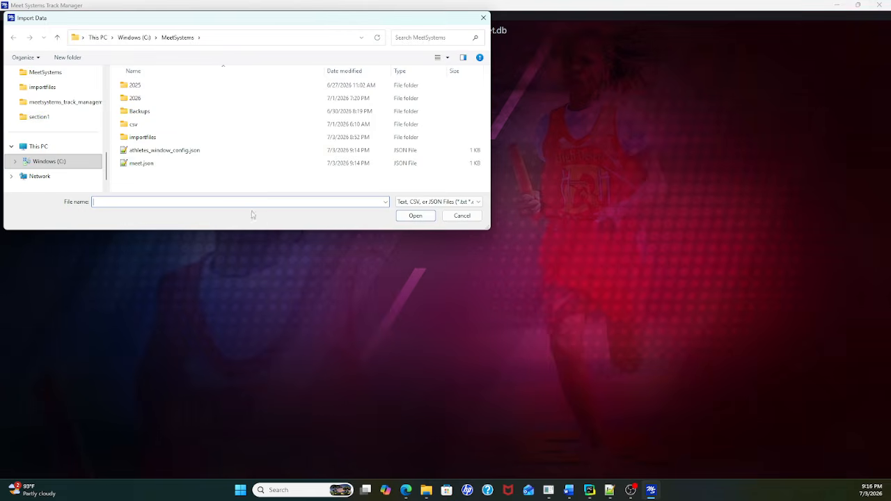
double_click(146, 138)
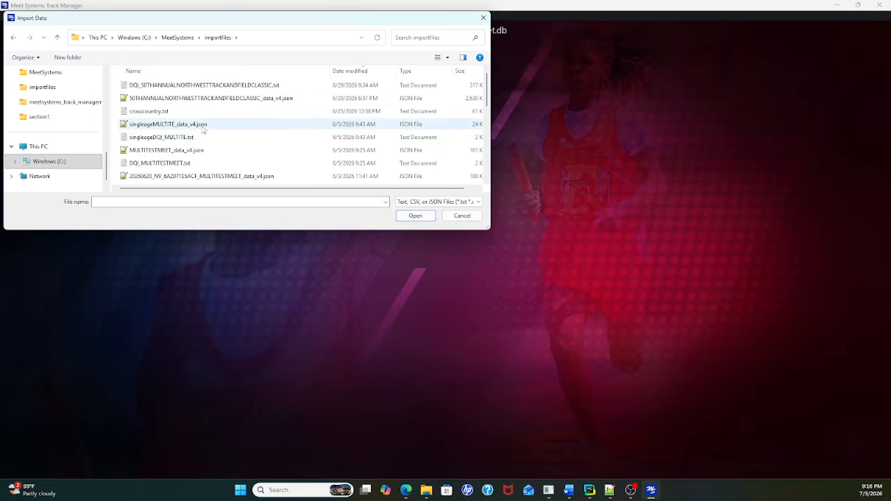
scroll(196, 141, "down", 10)
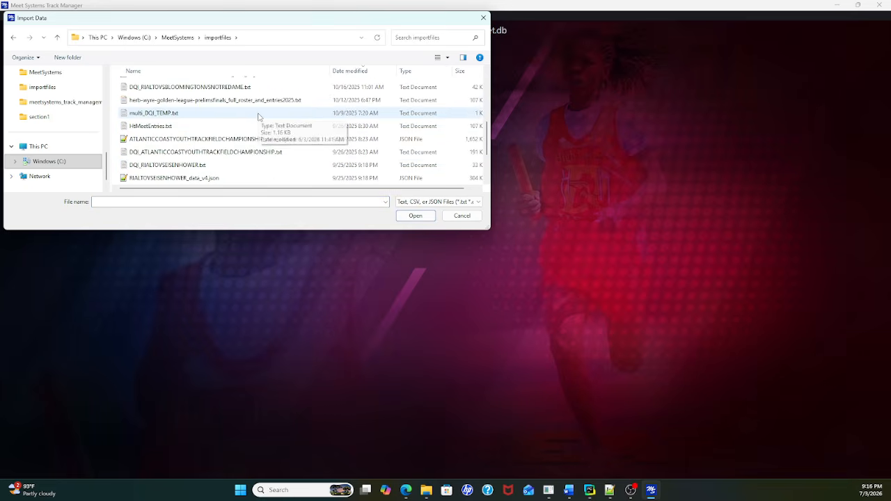
double_click(142, 178)
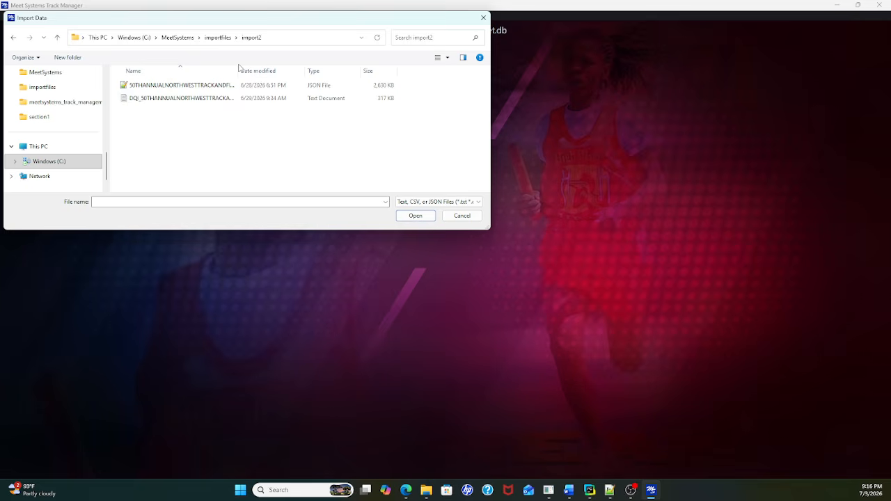
left_click_drag(238, 67, 313, 70)
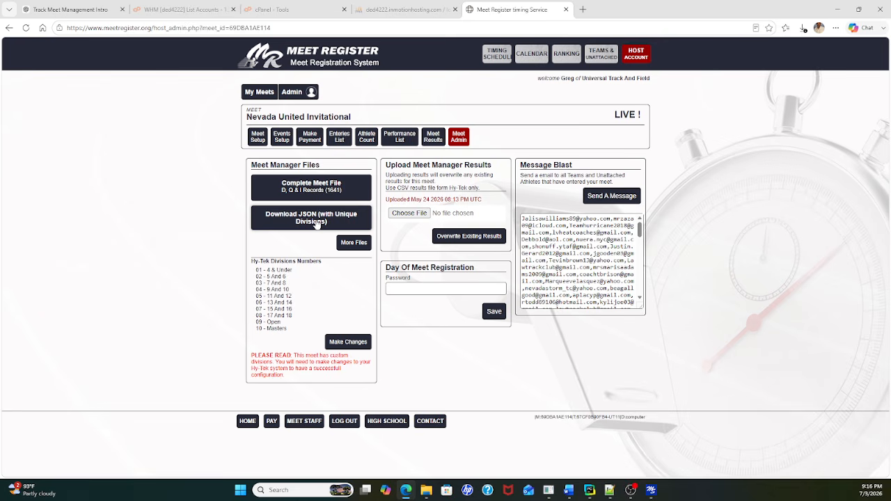
Step: Switch back to Meet Systems Track Manager and cancel the data import
left_click(655, 494)
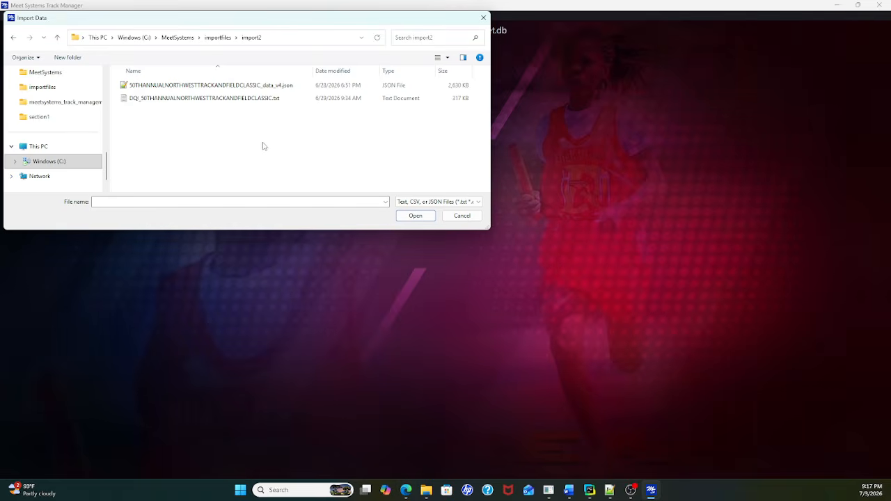
left_click(461, 216)
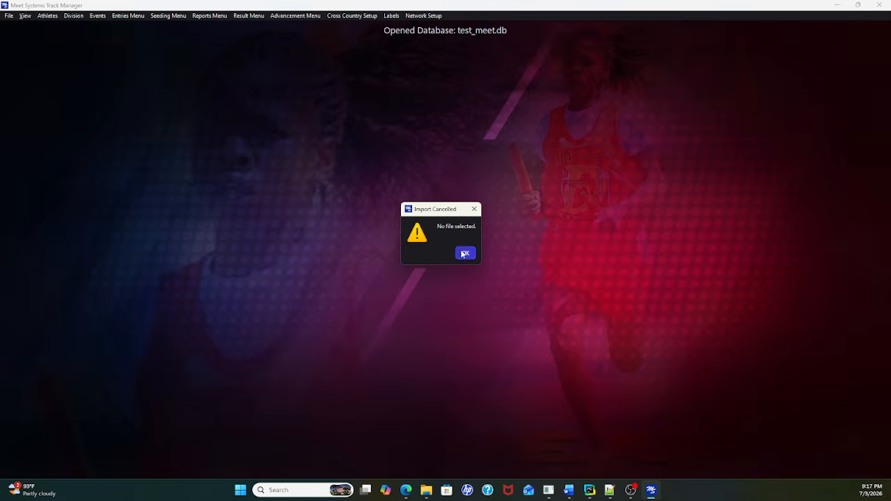
left_click(466, 252)
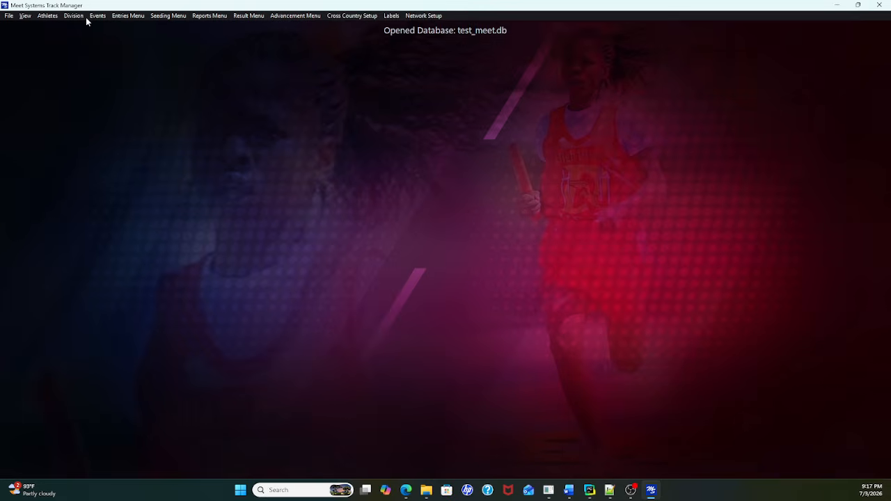
Step: Import the data file 50THANNUALNORTHWESTTRACKANDFIELDCLASSIC_data_v4.json from the import2 folder into the test_meet database
left_click(9, 16)
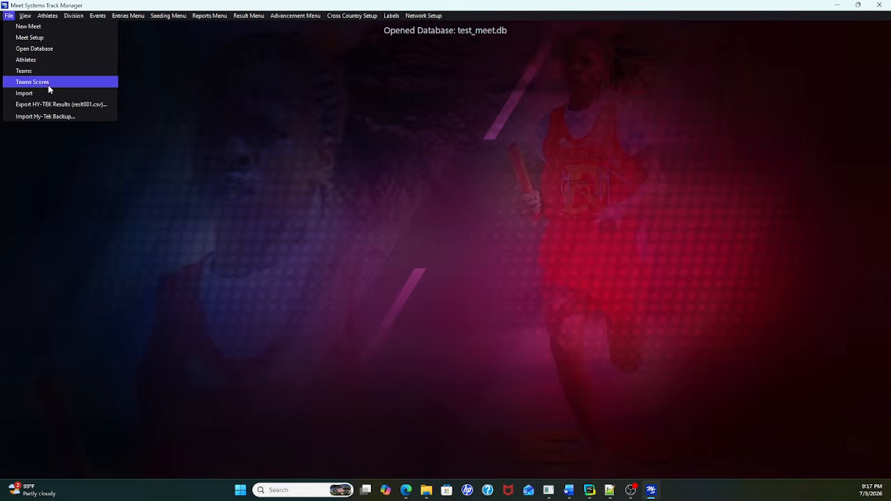
left_click(47, 93)
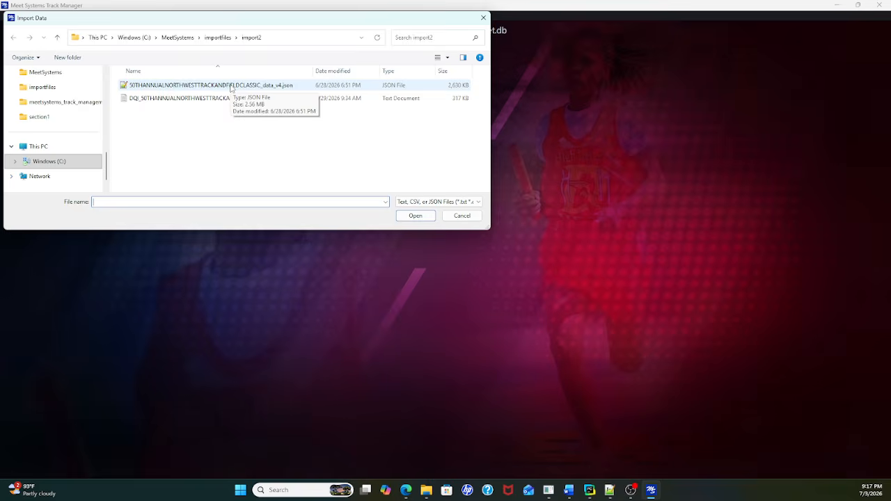
double_click(230, 85)
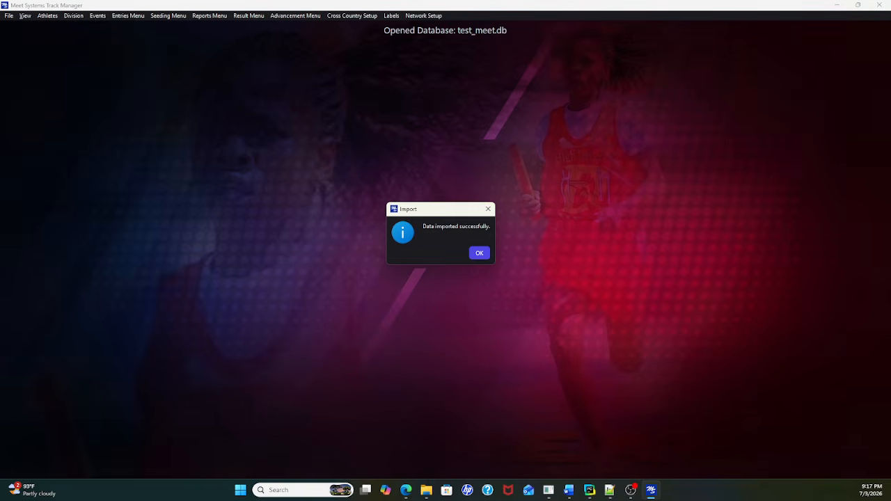
left_click(479, 255)
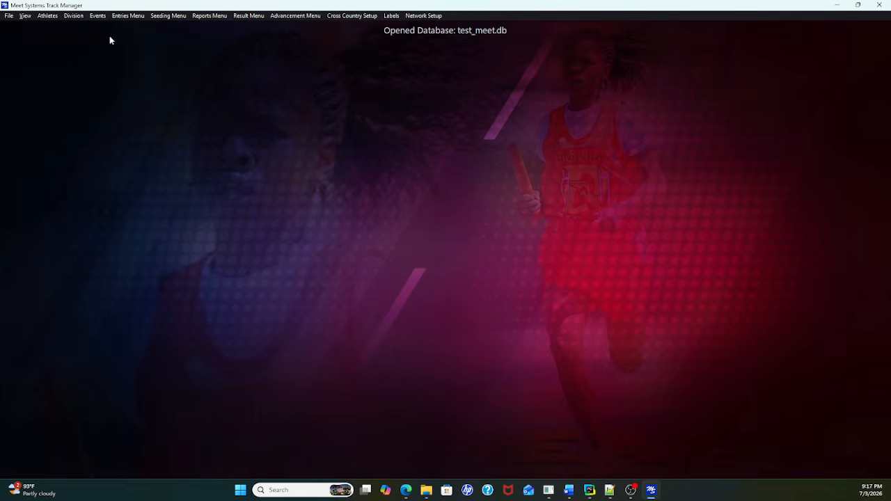
Step: Open the athlete setup and widen its window to show all athlete columns, including team name and membership number
left_click(49, 17)
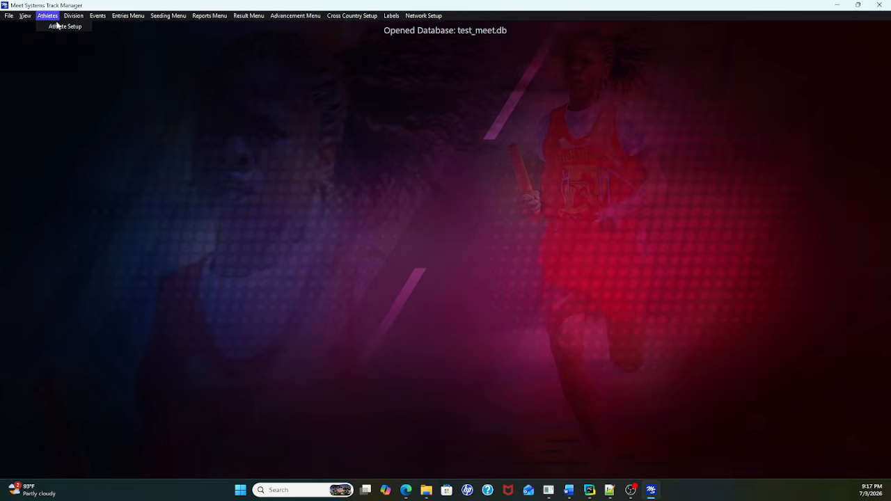
left_click(63, 28)
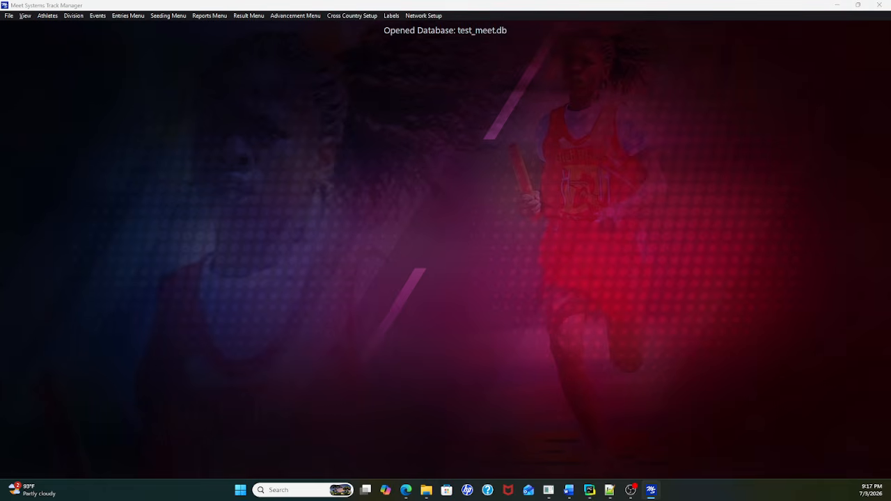
left_click_drag(0, 27, 231, 70)
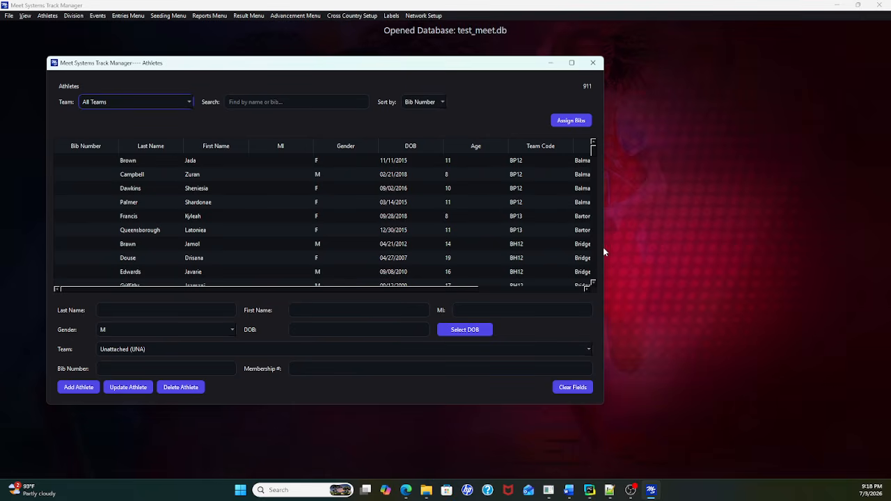
left_click_drag(604, 250, 774, 252)
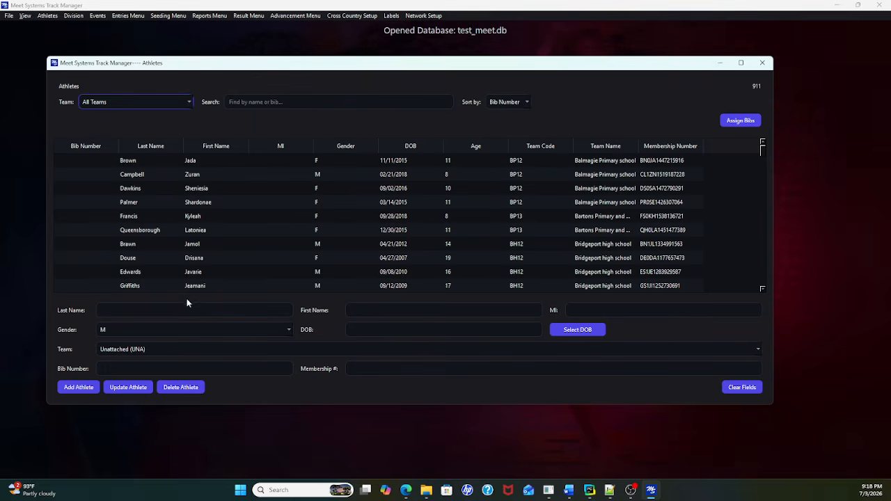
Step: Examine the athlete entry fields, the date of birth picker and the list of teams without changing anything
left_click(175, 313)
left_click(357, 313)
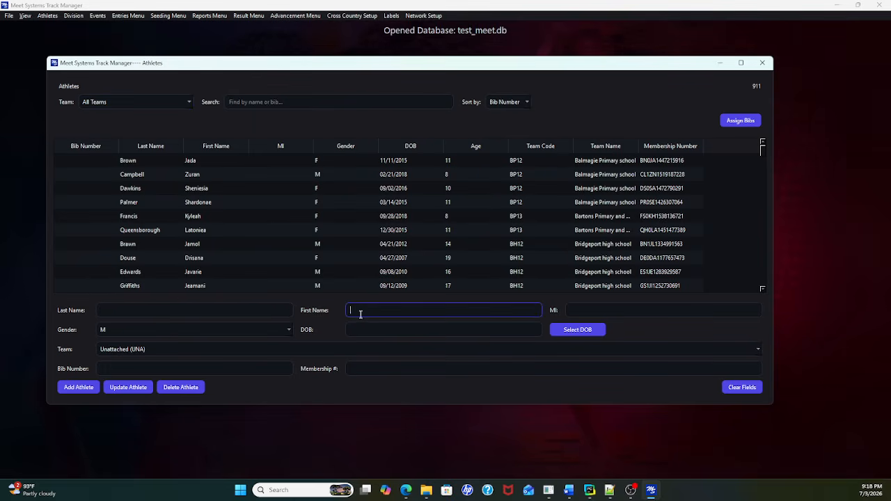
left_click(570, 331)
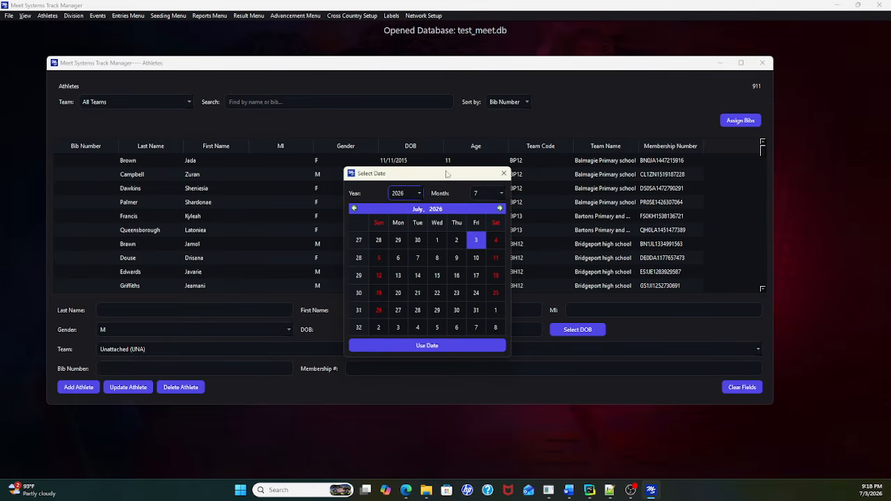
left_click(504, 173)
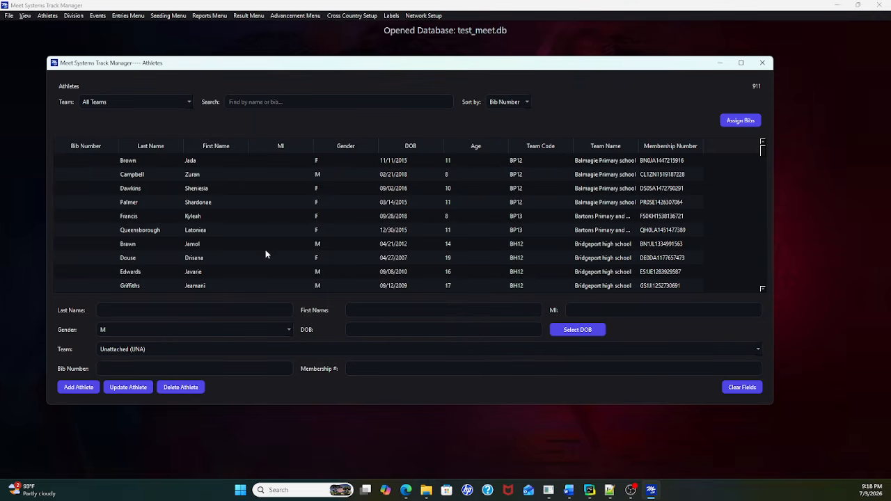
left_click(758, 350)
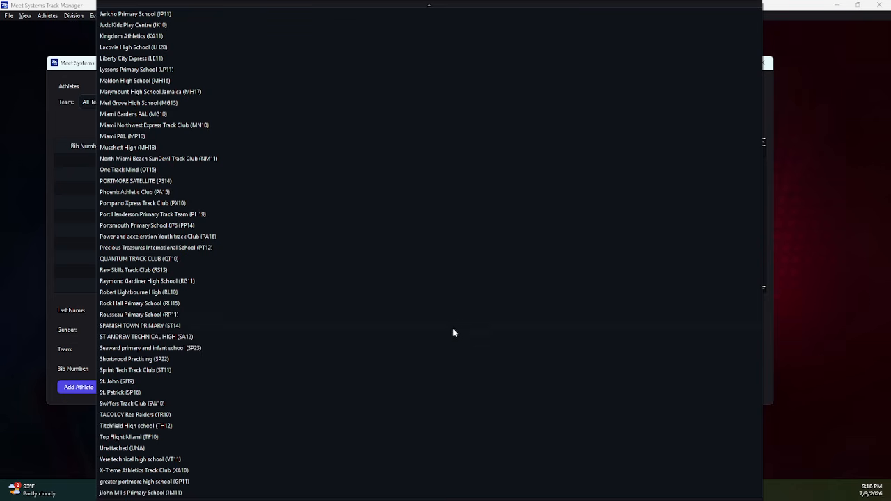
scroll(560, 22, "up", 3)
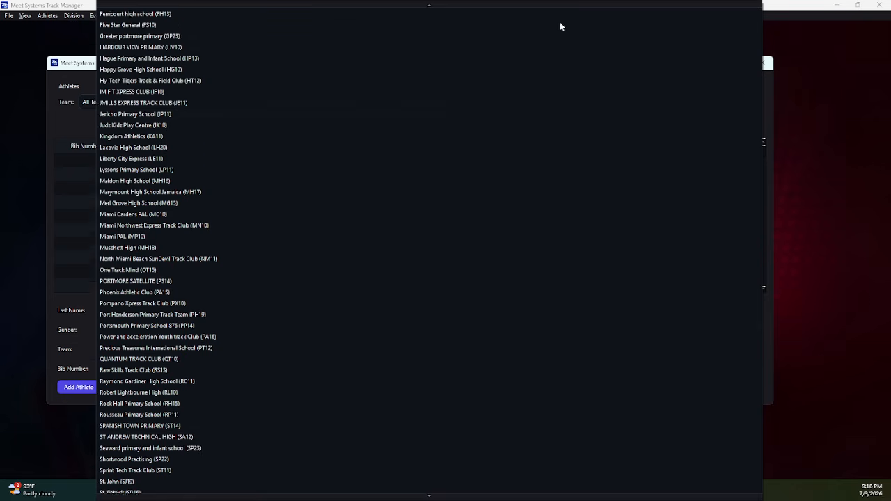
scroll(613, 163, "up", 3)
left_click(818, 142)
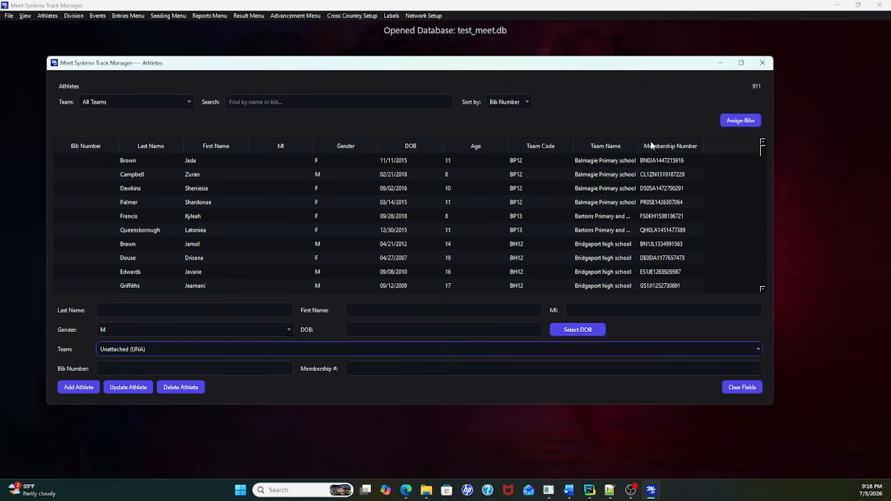
Step: Assign bib numbers to the athletes of all teams, starting at bib number 1, and close the athletes window
left_click(734, 123)
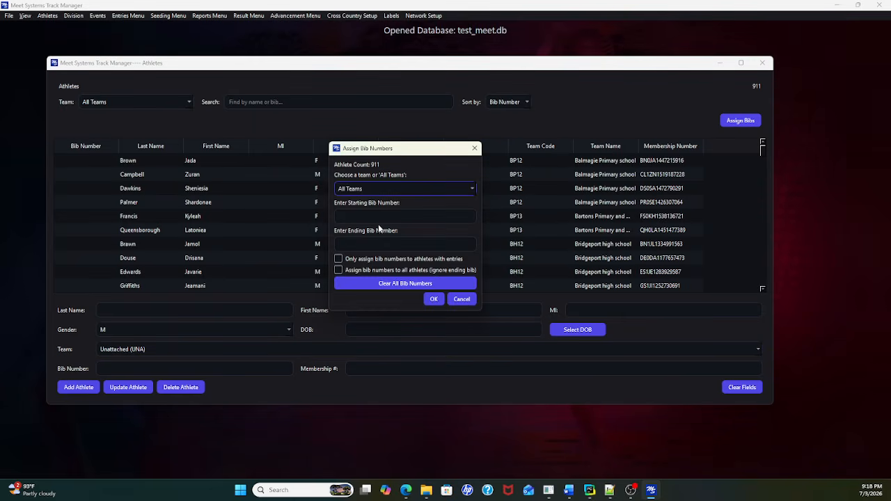
left_click(473, 188)
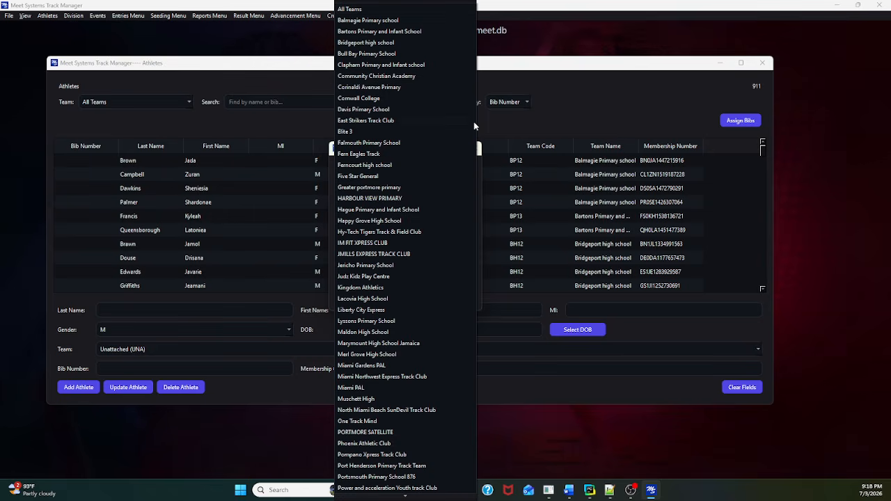
left_click(552, 108)
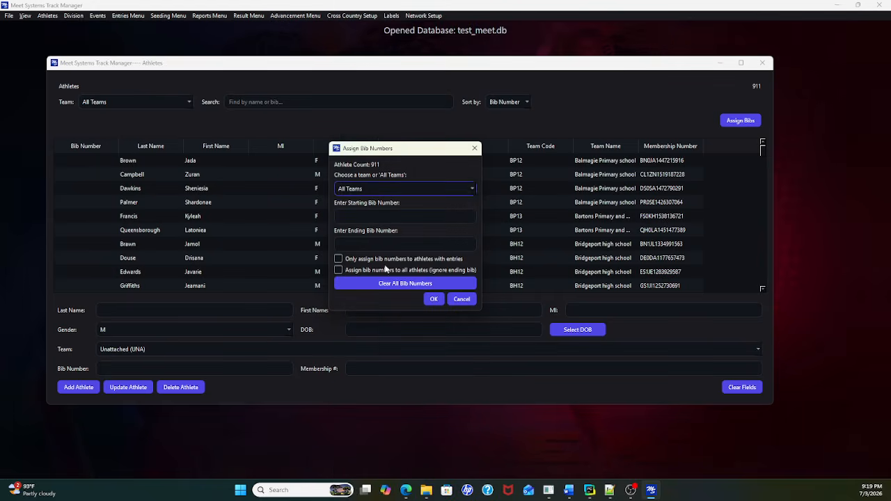
left_click(339, 259)
left_click(449, 218)
type("1")
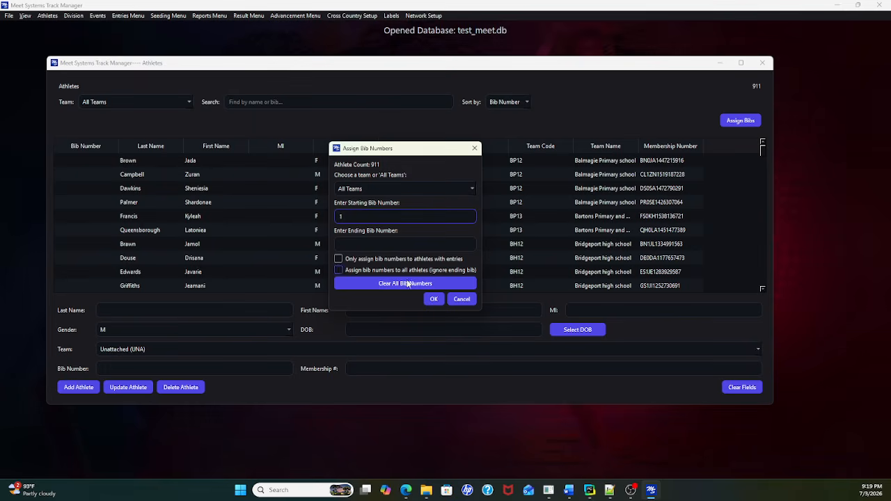
left_click(431, 299)
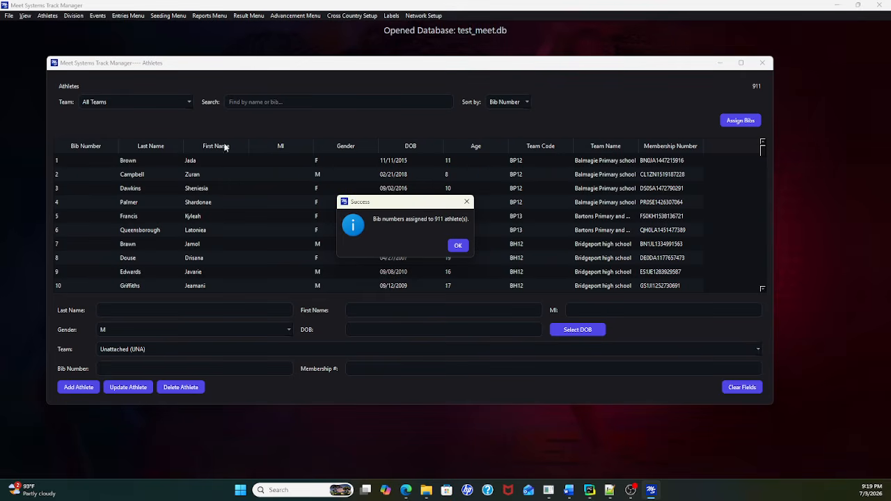
left_click(457, 247)
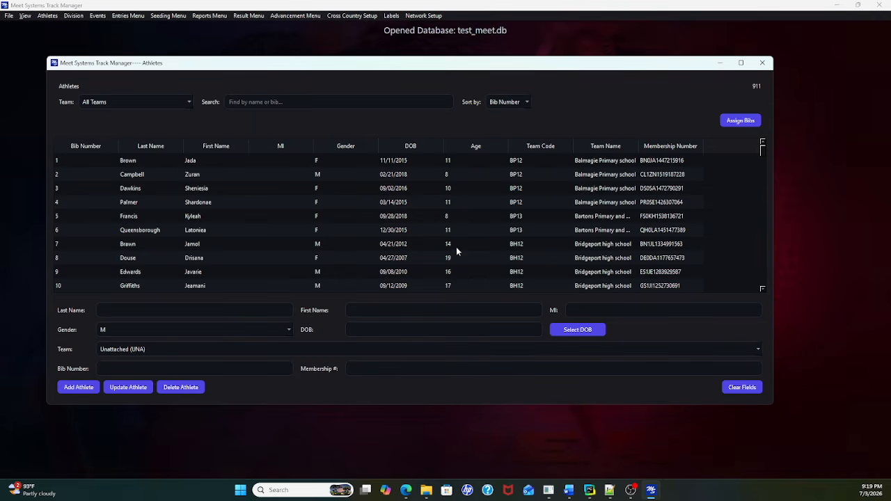
left_click(762, 62)
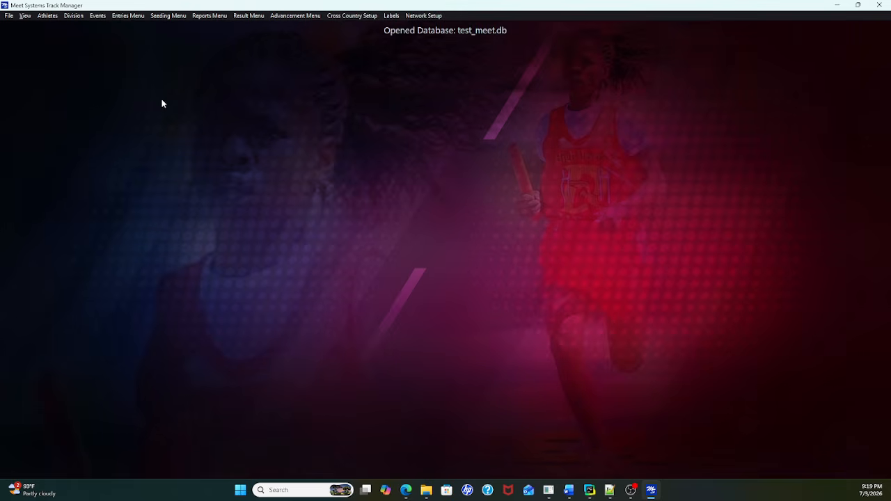
Step: Open the event setup, reposition its window and look through the list of imported events
left_click(97, 16)
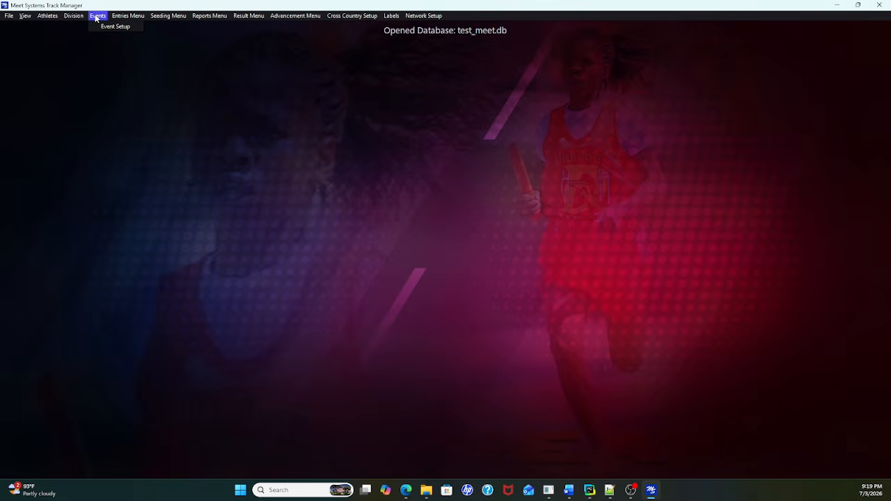
left_click(115, 26)
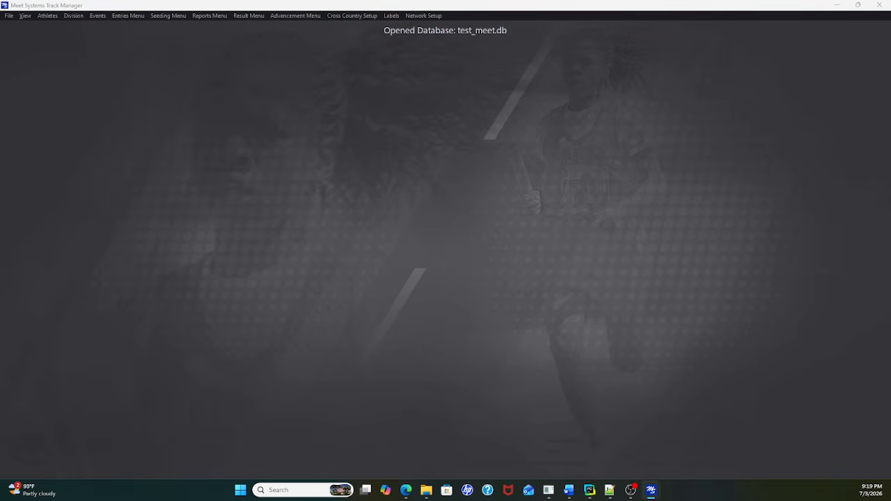
left_click_drag(0, 21, 296, 58)
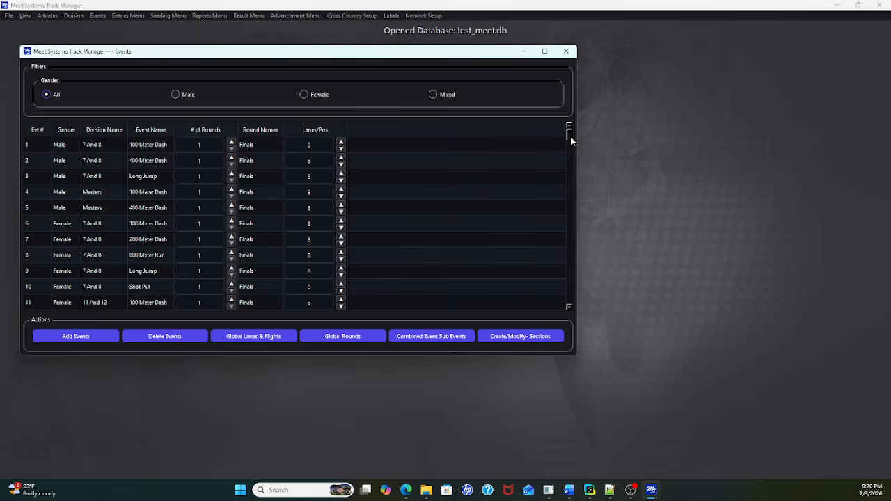
left_click_drag(571, 140, 547, 125)
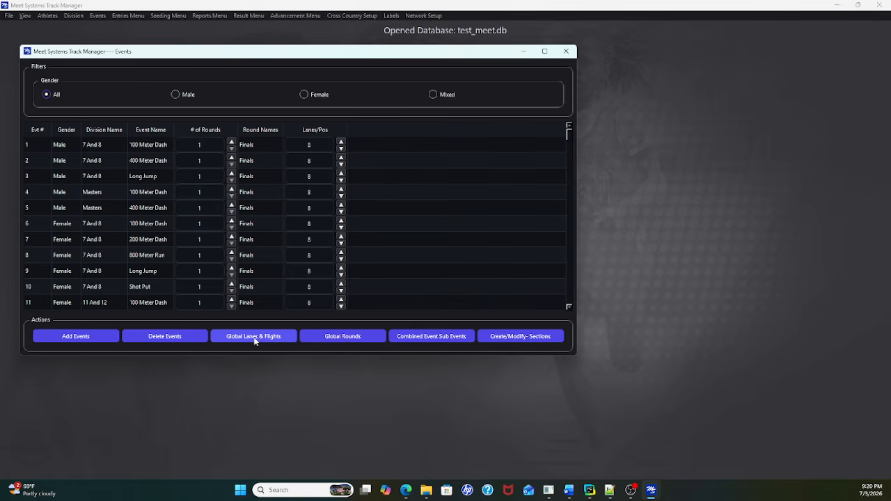
Step: Open the event selector for adding events and try toggling extra run and dash events for the 4 & Under male division
left_click(96, 338)
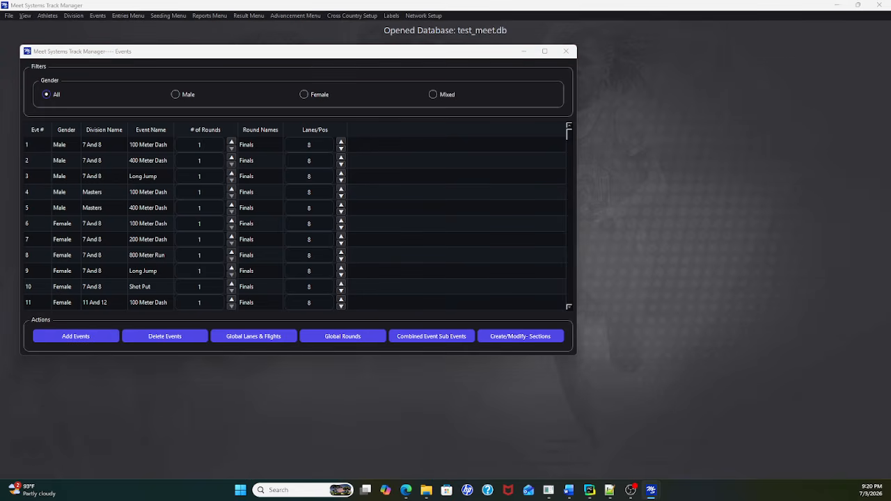
left_click_drag(0, 53, 466, 54)
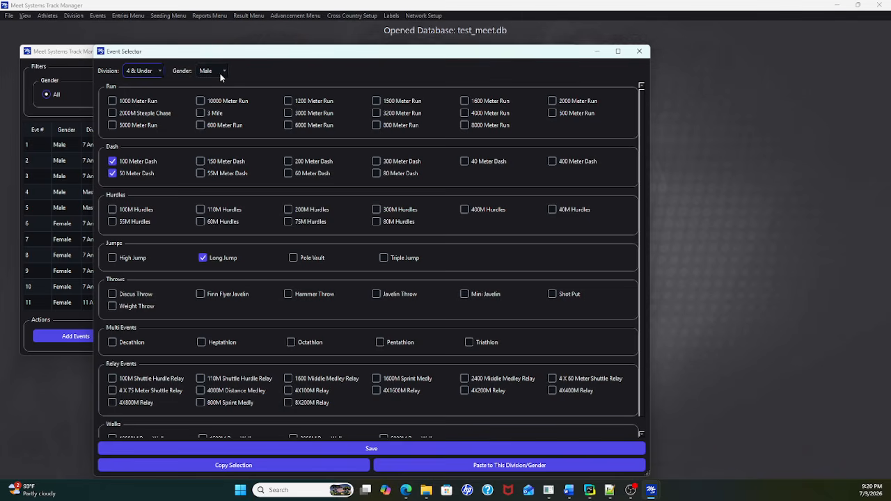
left_click(201, 162)
left_click(200, 173)
left_click(201, 113)
left_click(200, 173)
left_click(200, 161)
Step: Review the female event selections for the 4 & Under and 5 And 6 divisions, and close the event selector without saving
left_click(224, 71)
left_click(221, 83)
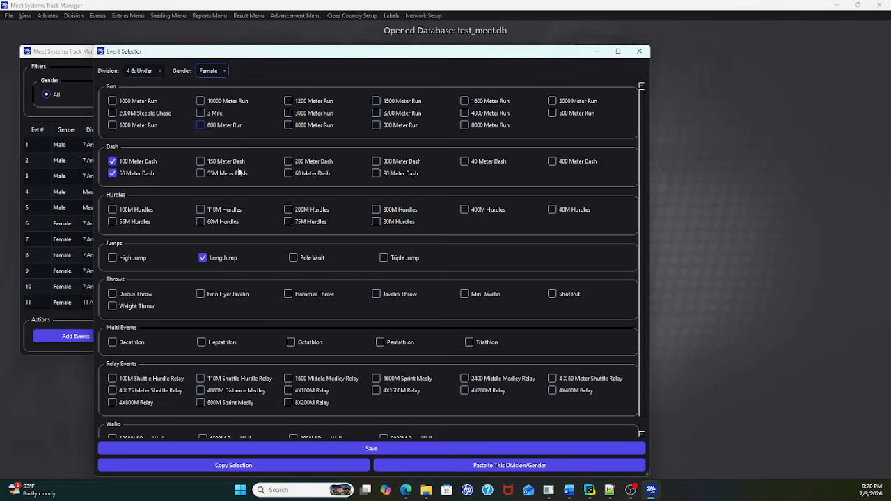
left_click(158, 72)
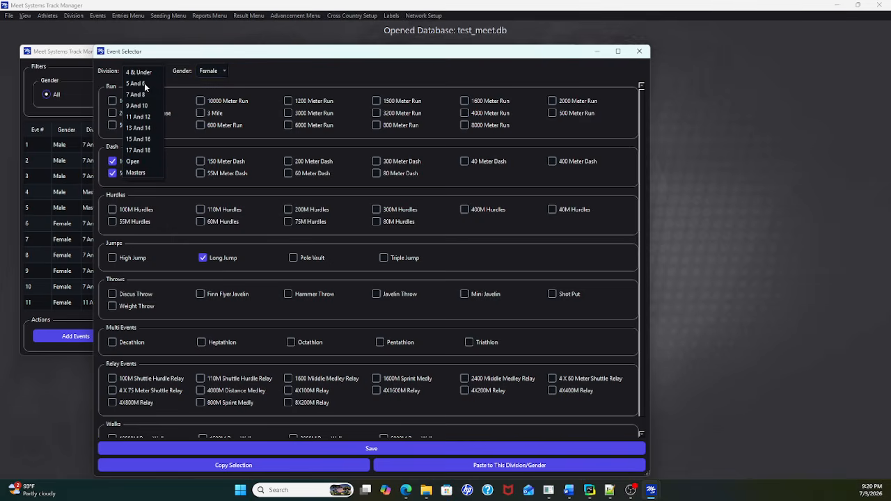
left_click(144, 83)
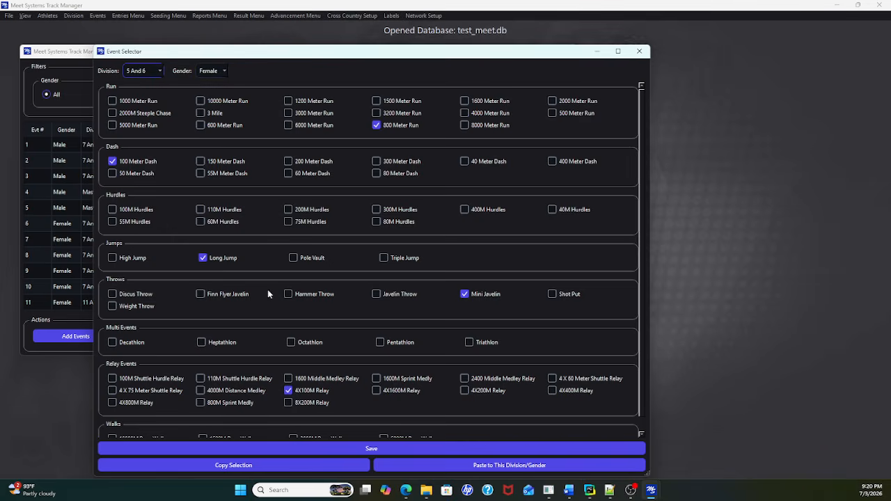
left_click(159, 70)
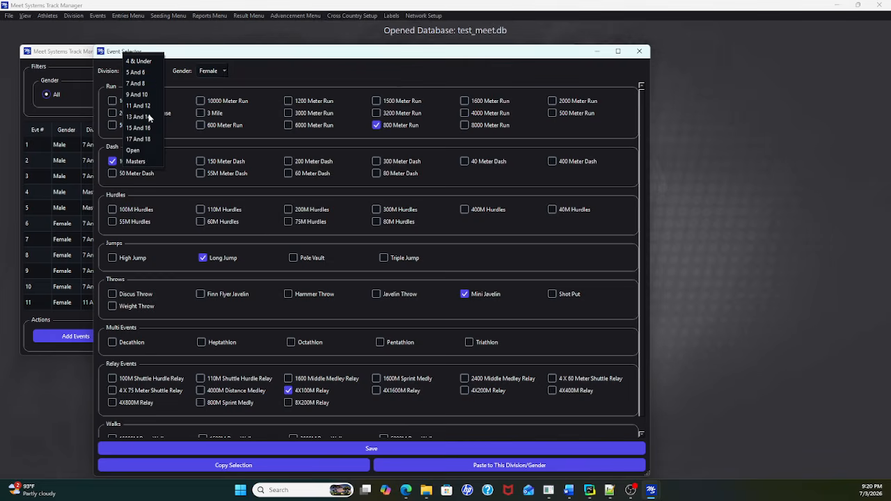
left_click(296, 60)
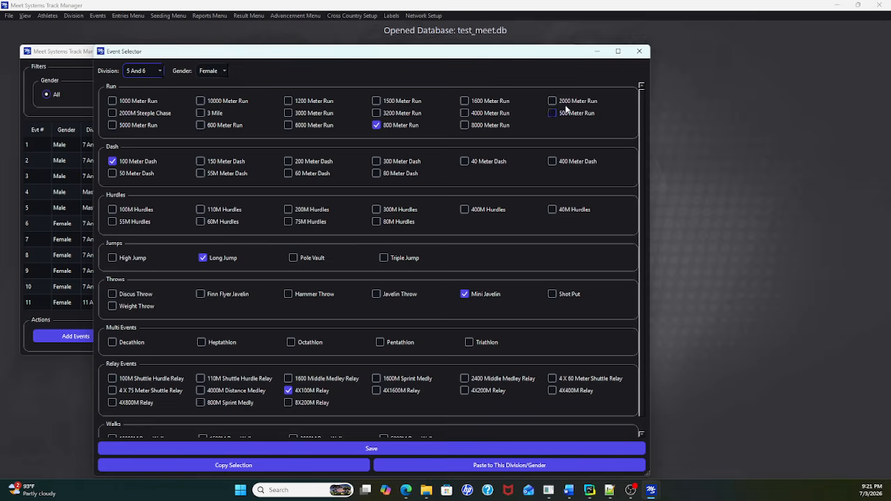
left_click(640, 52)
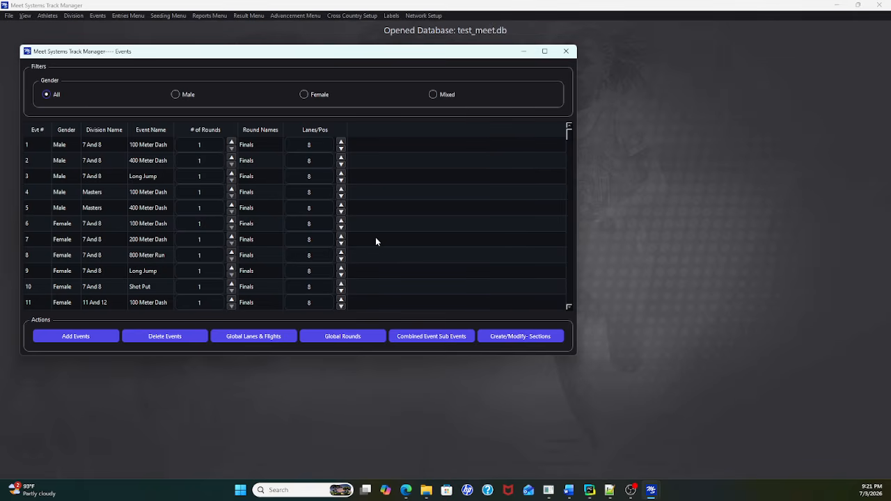
Step: Try adjusting the global lanes for laned events and the athletes per flight, and close the events window
left_click(248, 338)
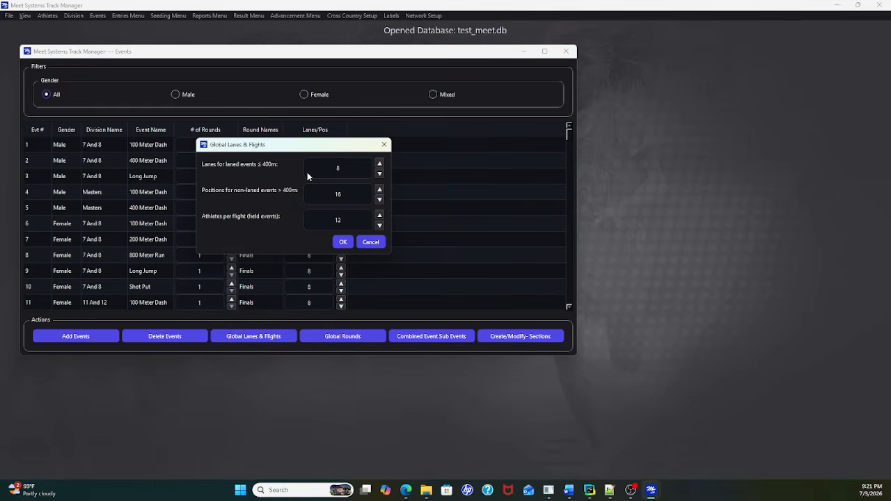
left_click(379, 165)
left_click(379, 225)
left_click(344, 242)
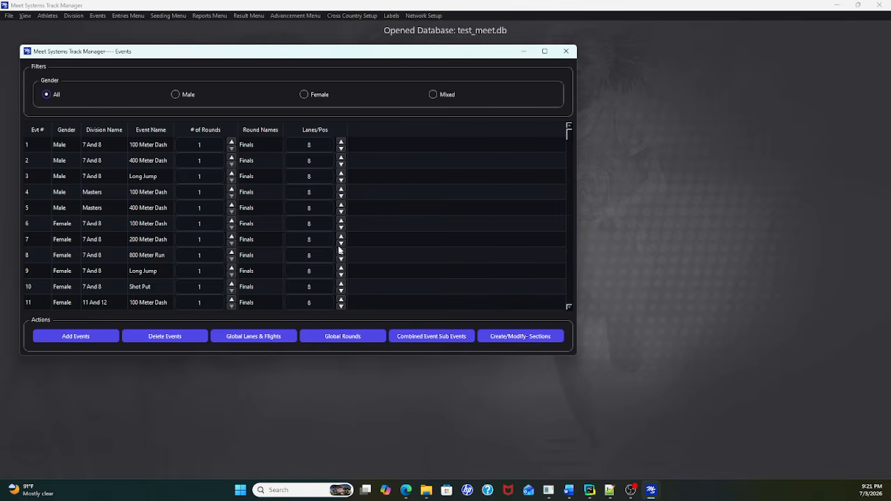
left_click(362, 217)
left_click(565, 53)
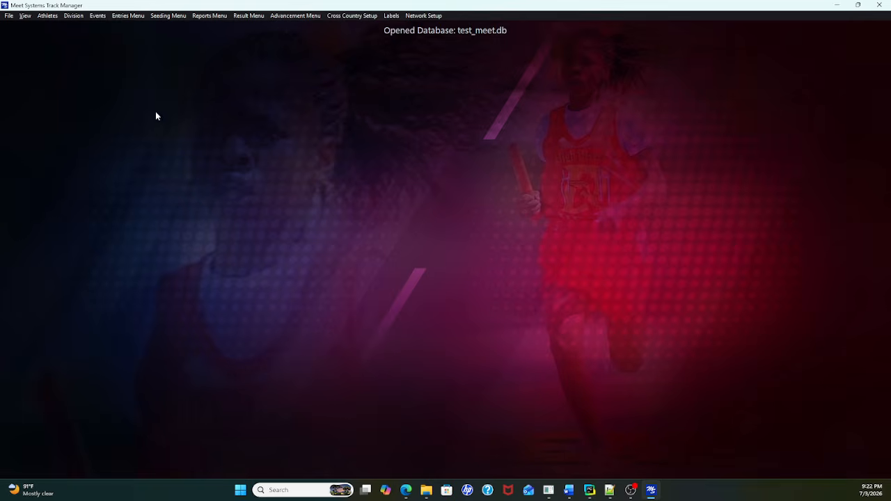
Step: Try the light theme, check how the event setup window looks in it, and restore the dark theme
left_click(25, 16)
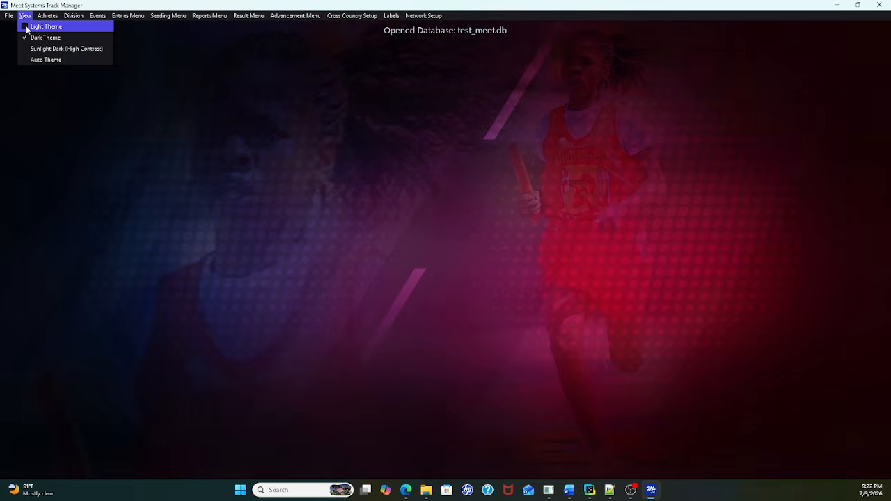
left_click(27, 28)
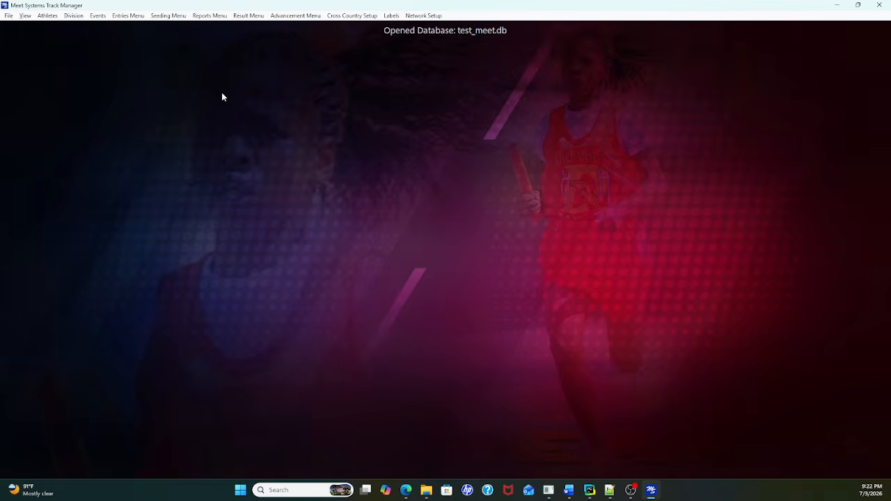
left_click(99, 17)
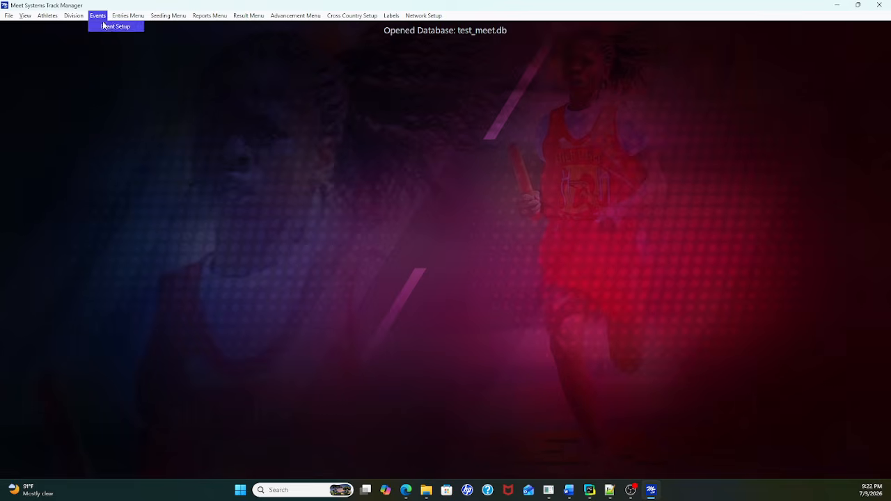
left_click(107, 28)
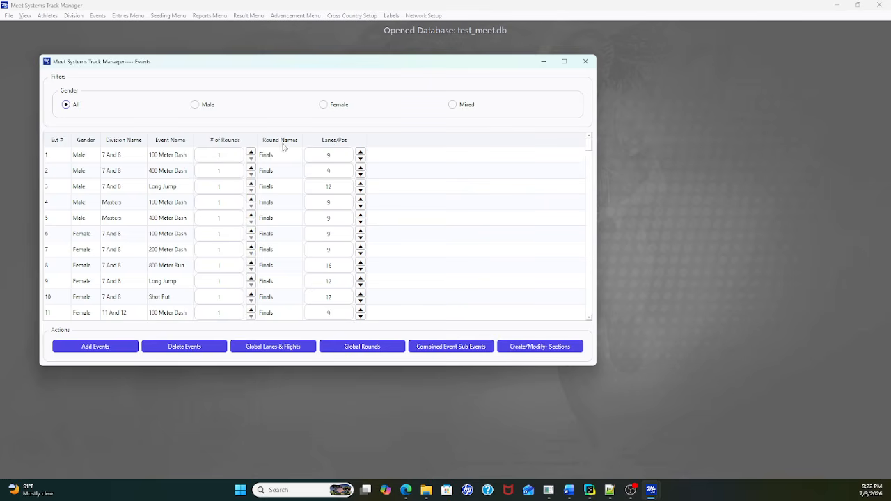
left_click(123, 217)
left_click(585, 61)
left_click(25, 15)
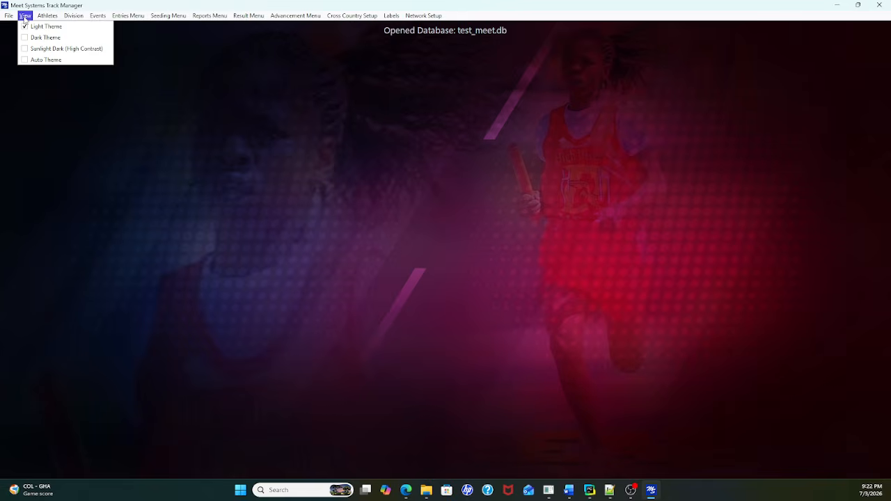
left_click(45, 38)
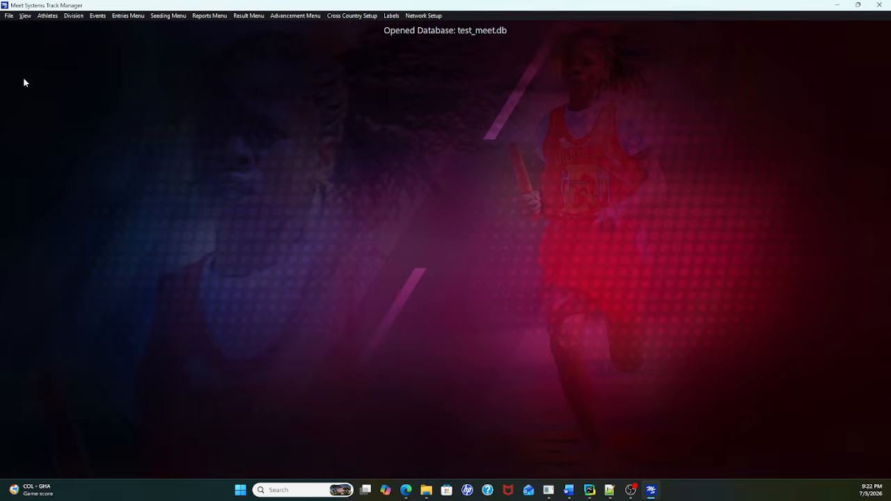
Step: Open the section viewer from the event setup and bring its window fully into view
left_click(101, 17)
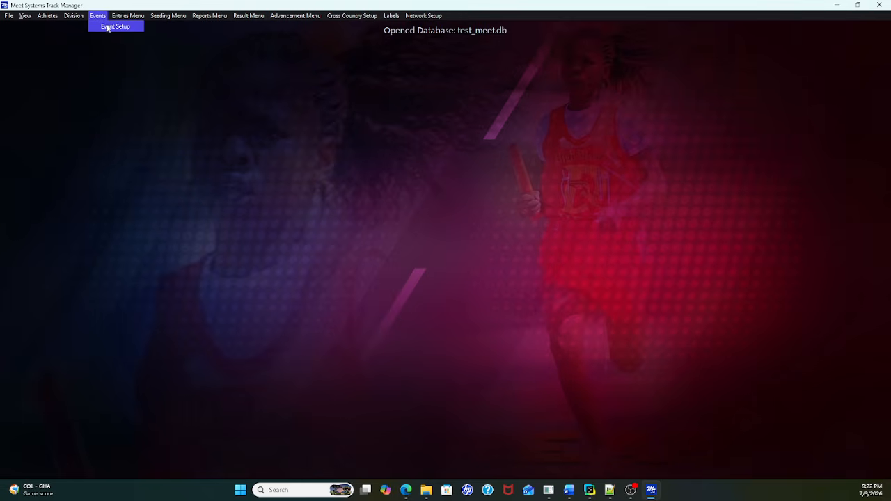
left_click(111, 26)
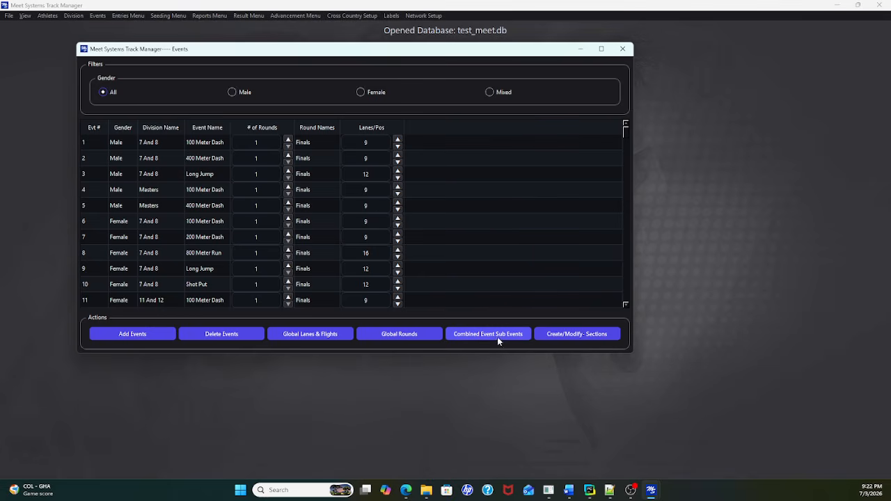
left_click(567, 334)
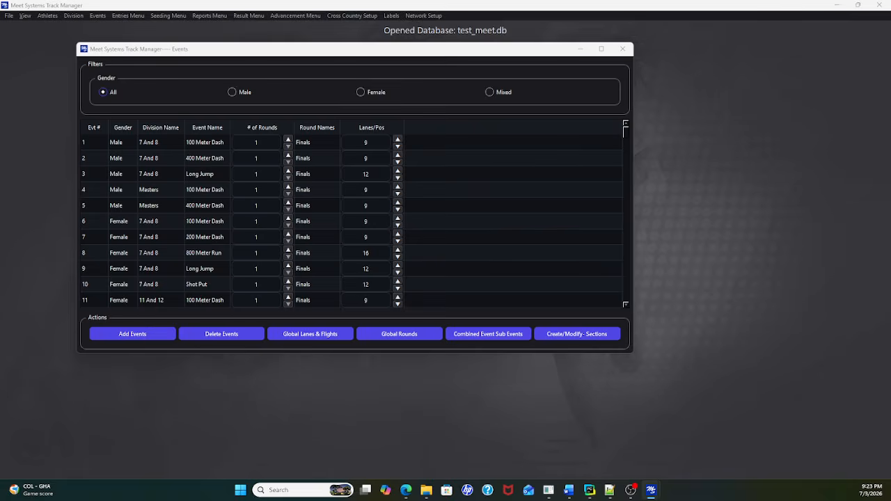
left_click_drag(0, 41, 361, 45)
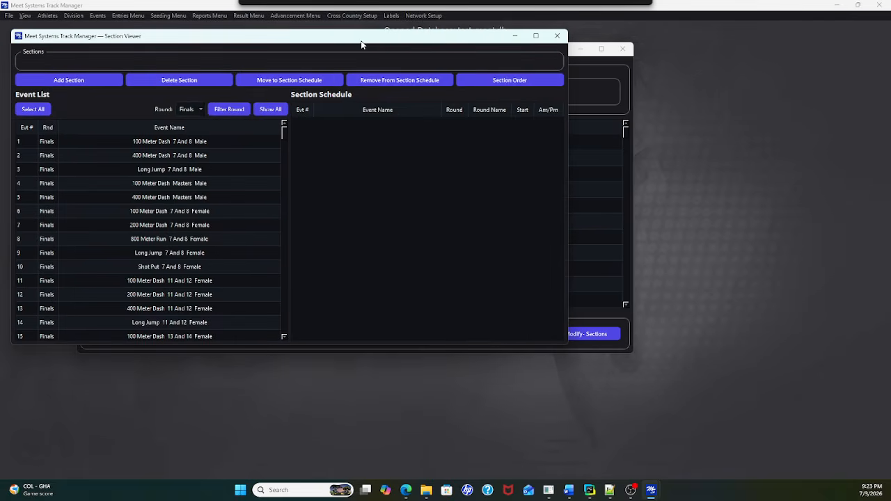
Step: Start a new section with section number 1, title Morning and day 1
left_click(72, 82)
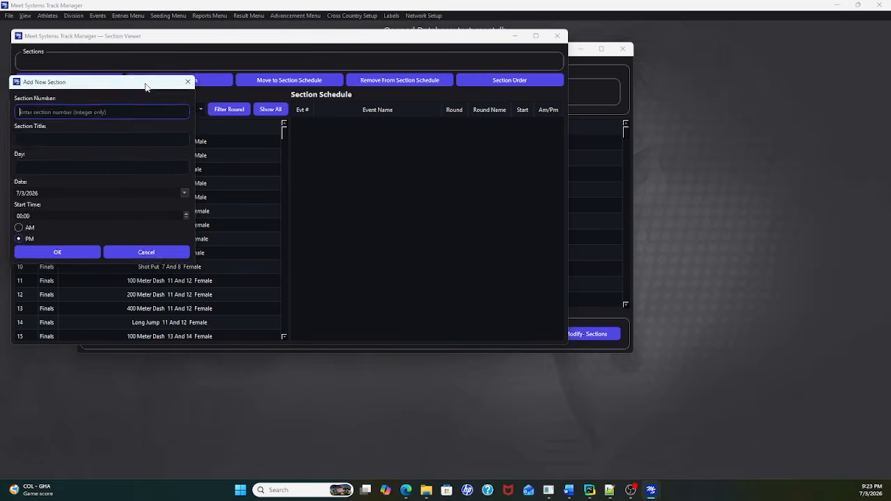
left_click_drag(139, 83, 248, 118)
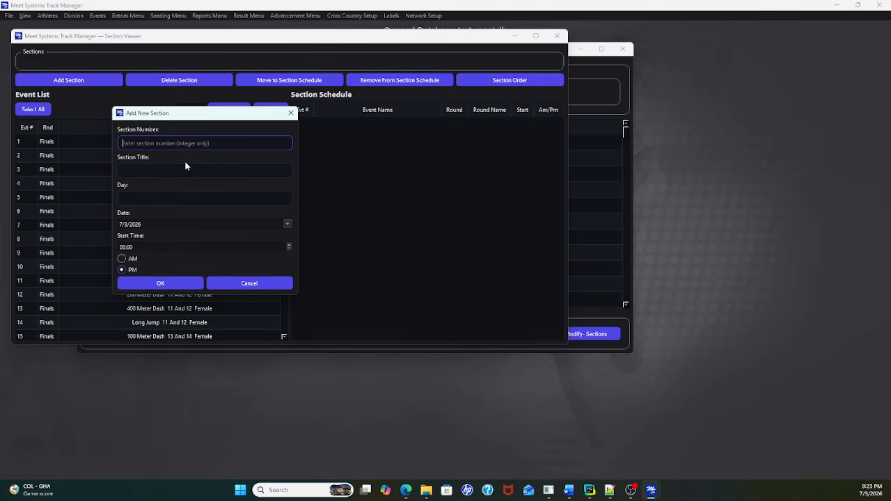
type("1")
left_click(142, 172)
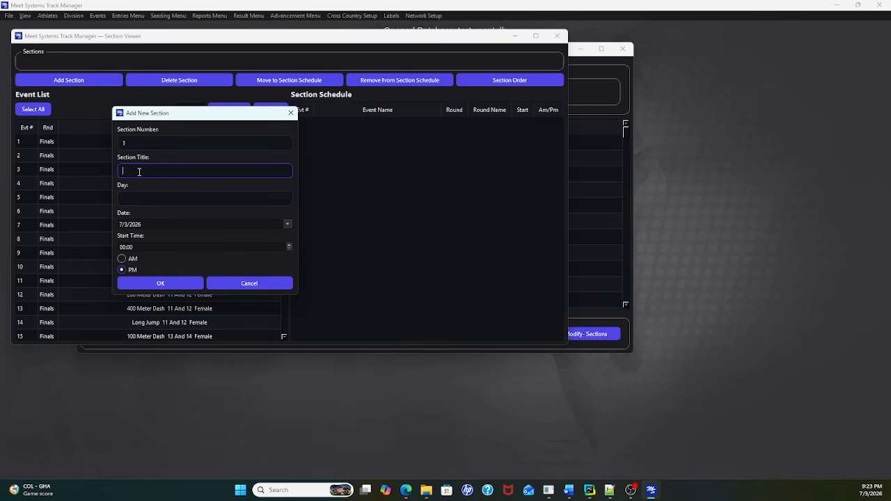
type("Mon")
type("ni")
type("ng")
left_click(162, 199)
type("1")
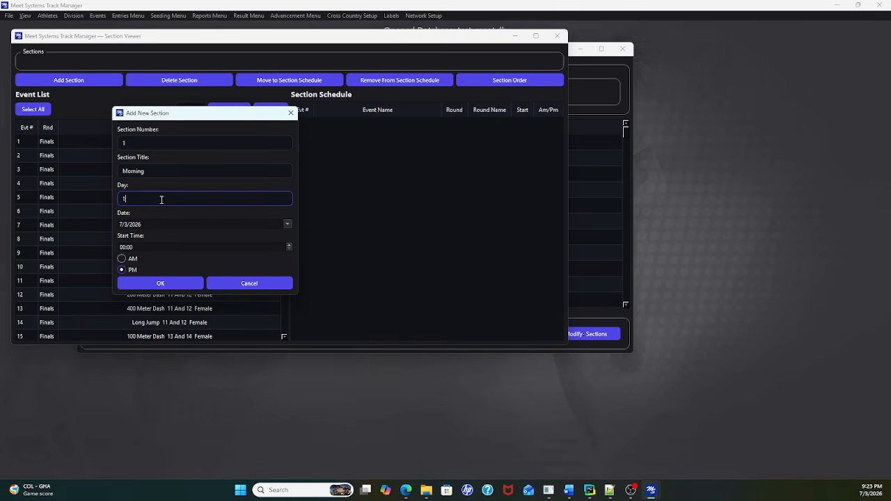
Step: Set the new section's date to 7/25/2026 and its start time to 08:00 AM, and save the section
left_click(287, 224)
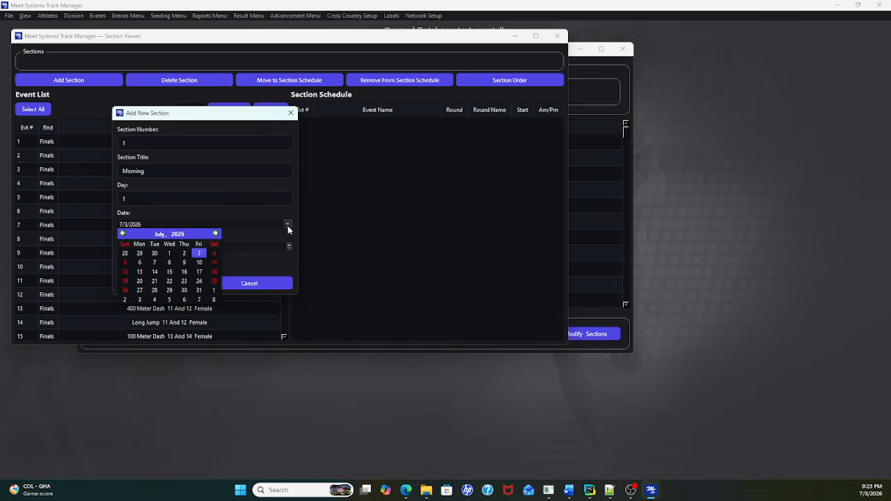
left_click(215, 280)
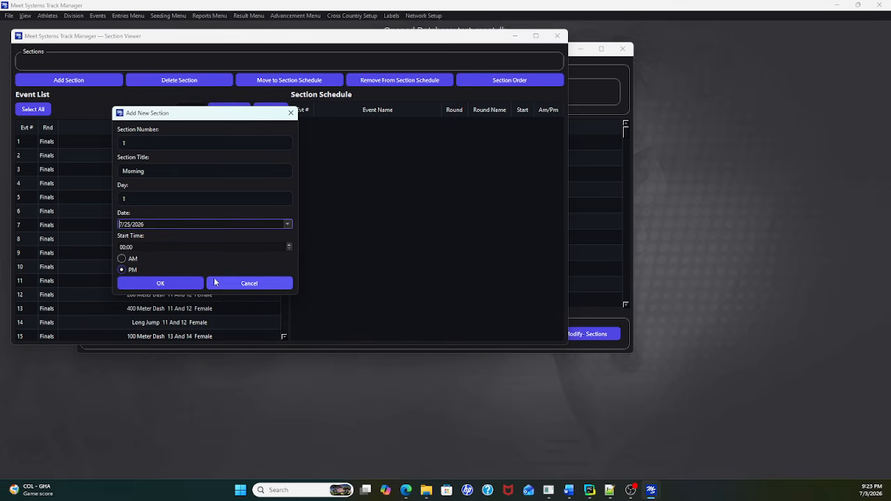
left_click(124, 260)
left_click(124, 247)
double_click(124, 247)
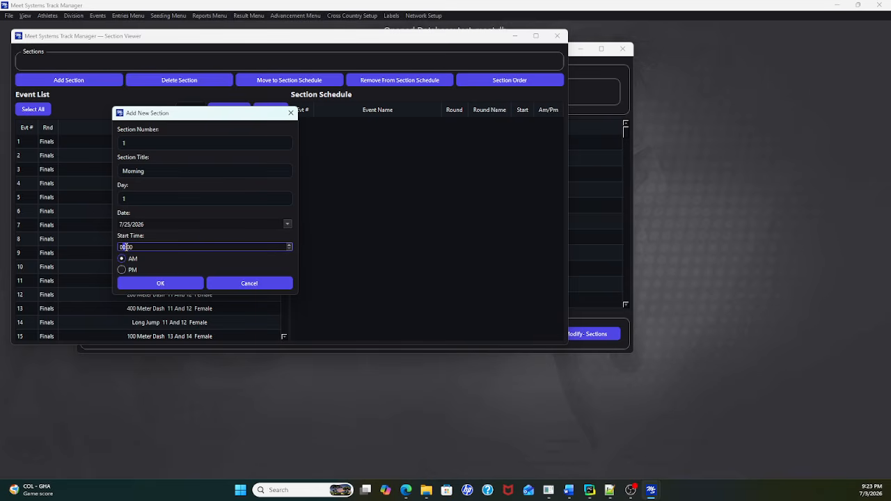
type("8")
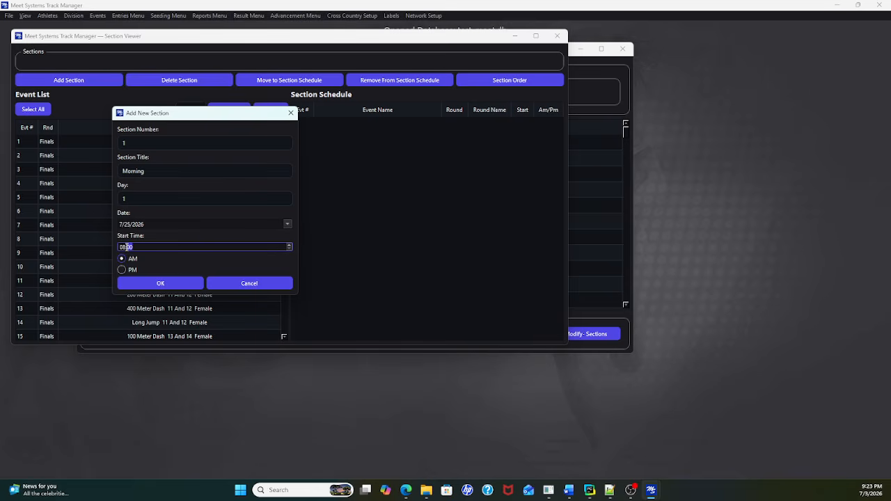
left_click(183, 284)
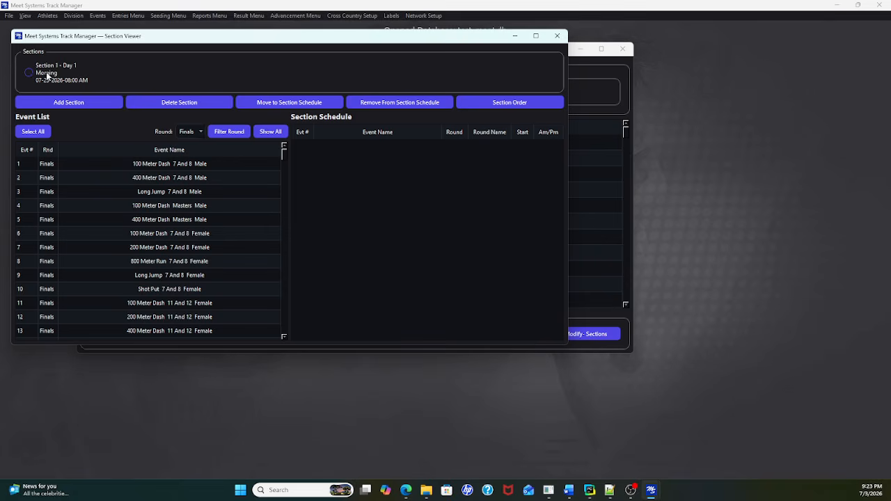
left_click(90, 106)
left_click_drag(167, 131, 239, 134)
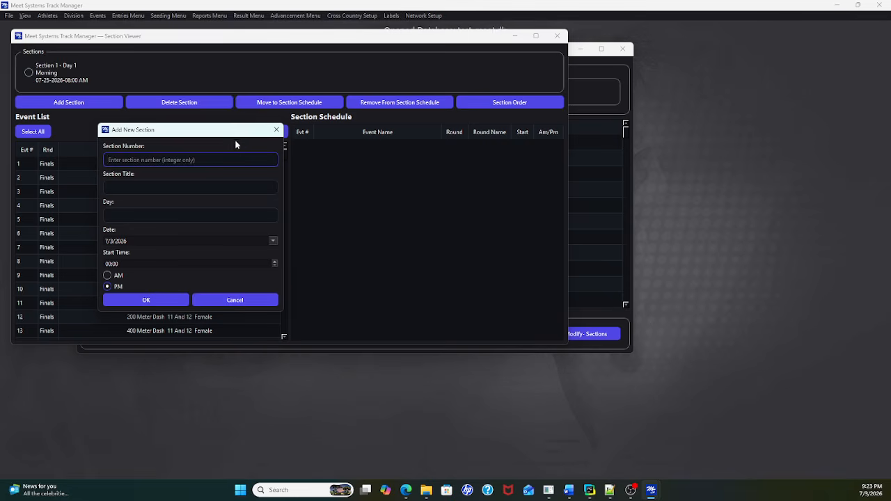
left_click(275, 134)
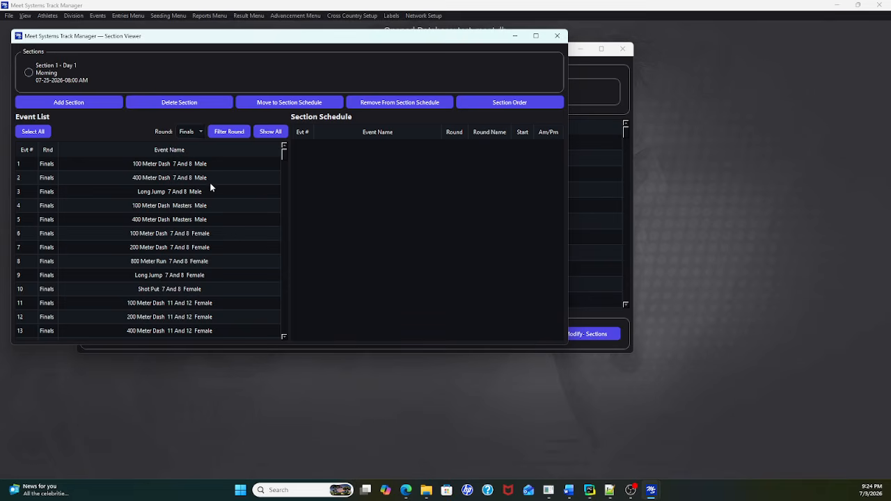
Step: Move all events from the event list into the schedule of Section 1 and return to the start of the schedule
left_click(31, 75)
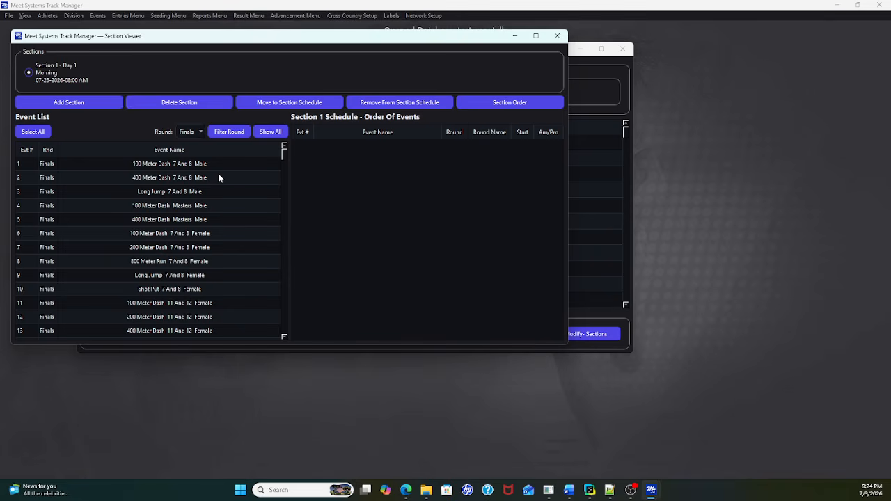
left_click(40, 133)
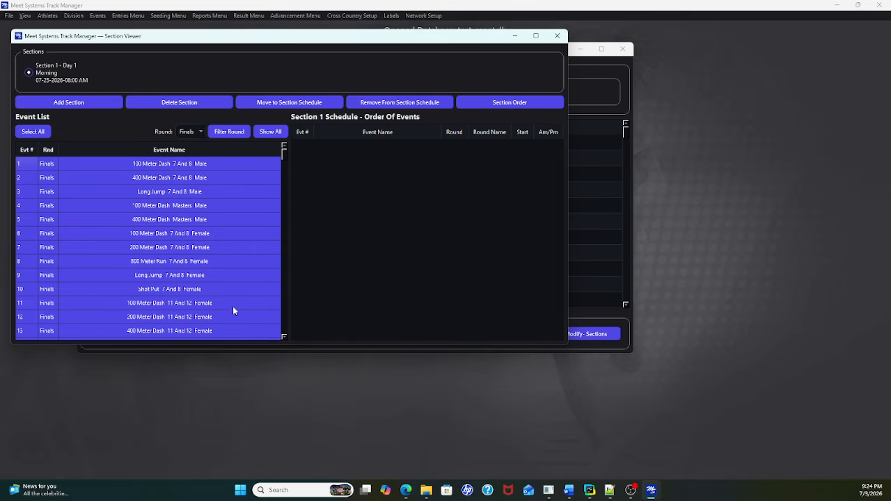
left_click(288, 103)
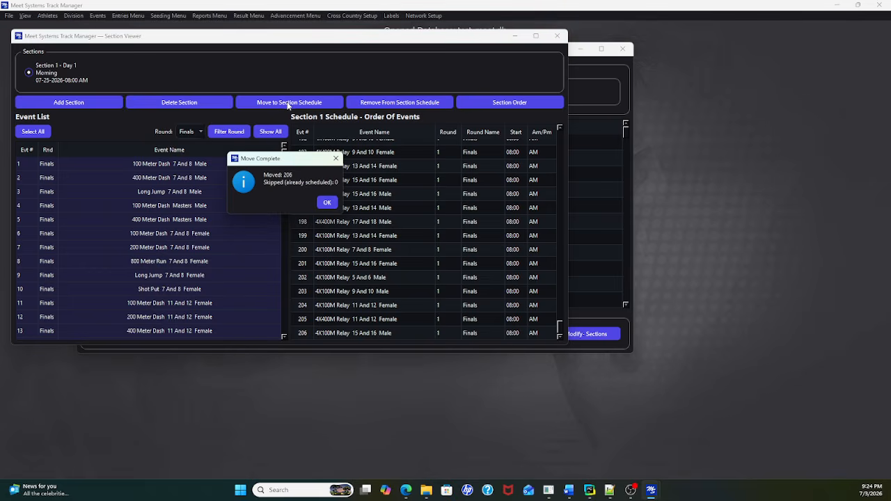
left_click(329, 205)
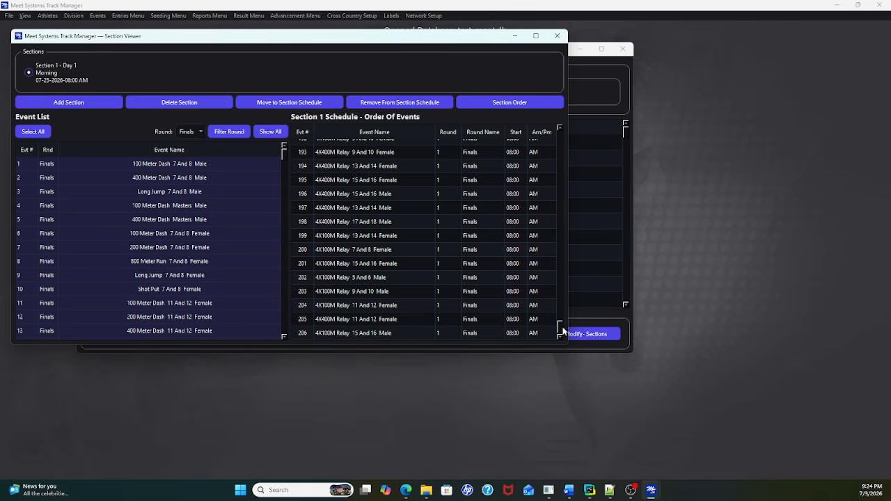
left_click_drag(560, 329, 558, 134)
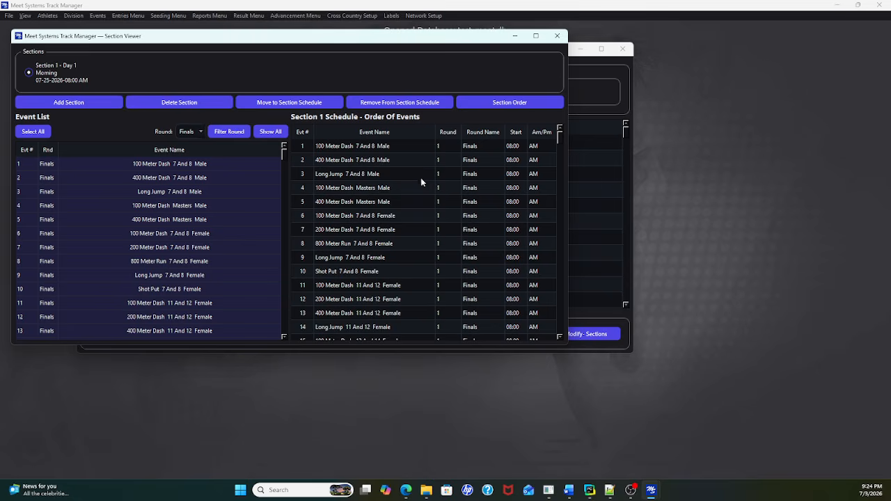
Step: In Section 1's section order, give 3000 Meter Run top priority and place 400 Meter Dash ahead of 100 Meter Dash
left_click(495, 105)
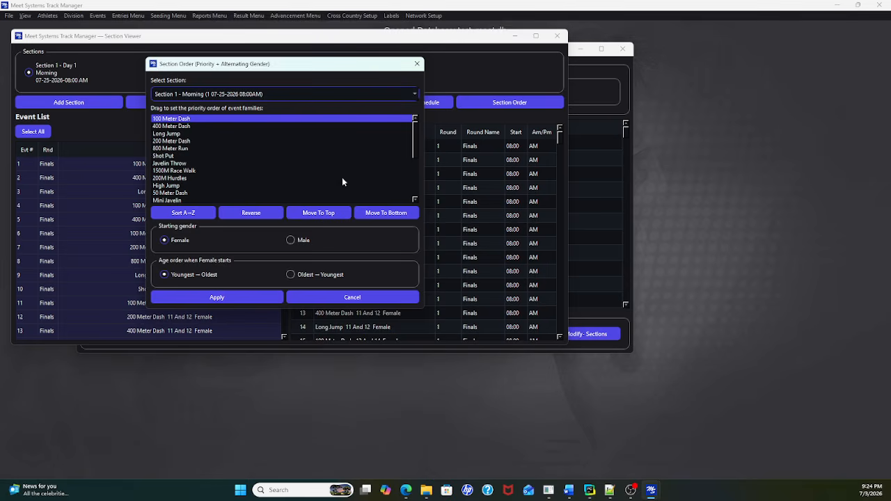
left_click_drag(413, 146, 404, 179)
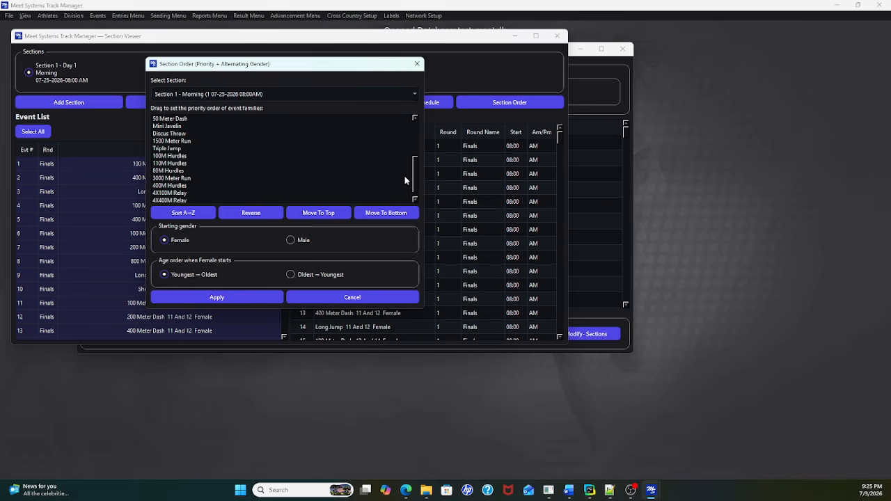
left_click(184, 178)
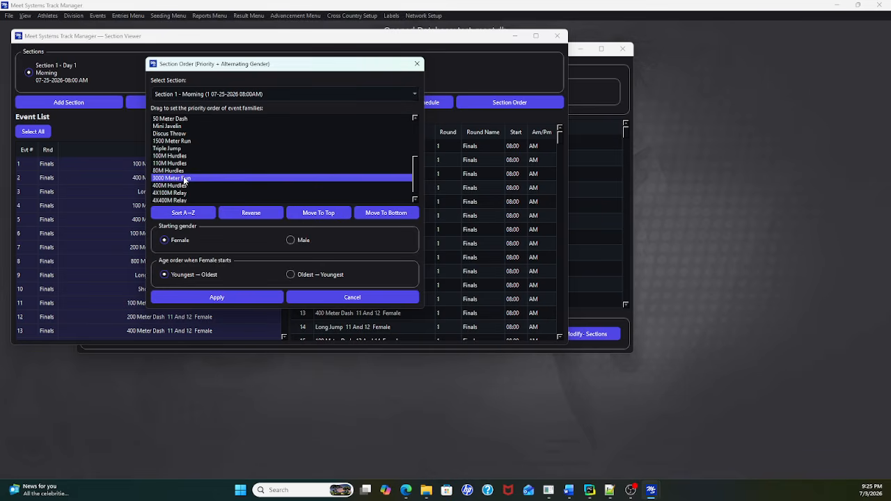
left_click(311, 213)
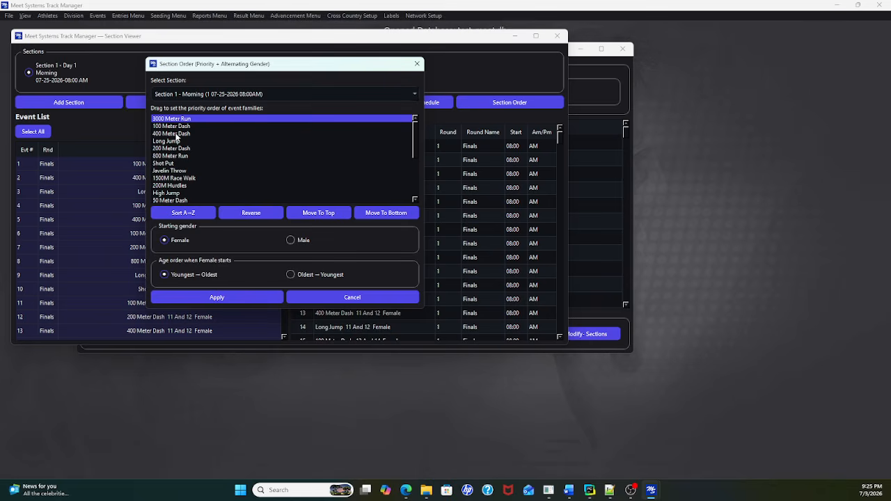
left_click_drag(176, 136, 175, 127)
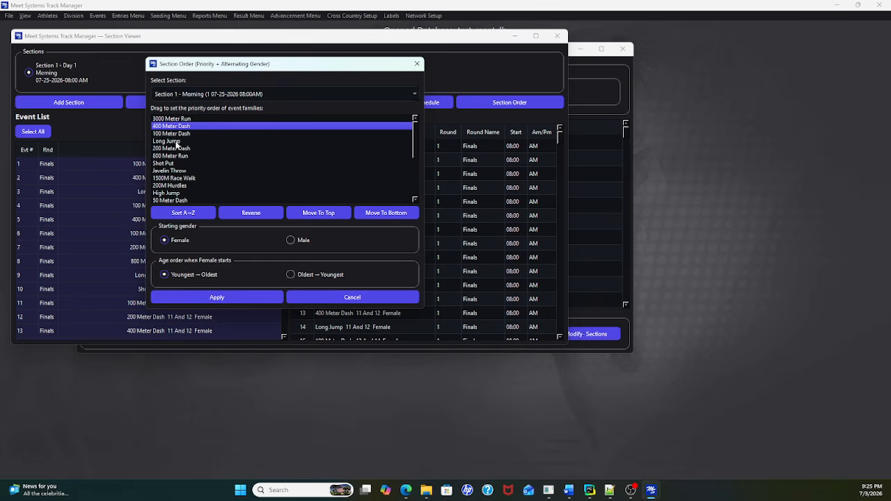
Step: Move Long Jump, Triple Jump, Discus Throw and Mini Javelin to the end of Section 1's event family priority order
left_click(175, 142)
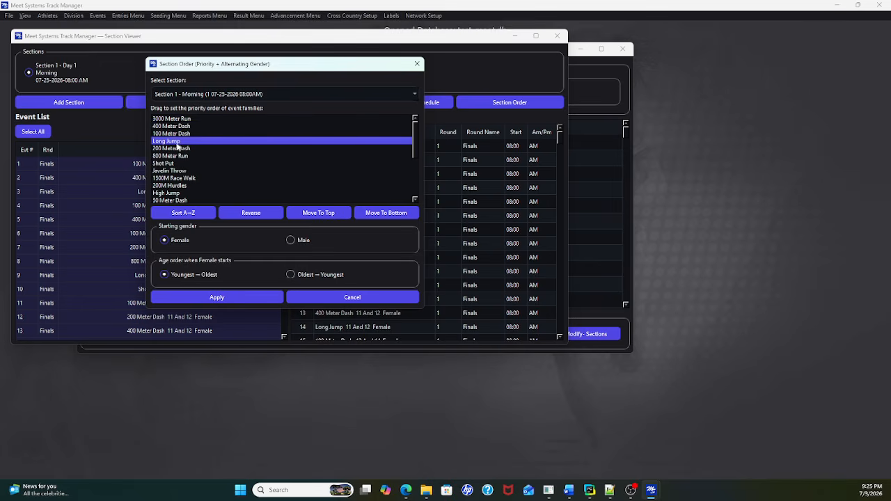
left_click(379, 213)
left_click(182, 142)
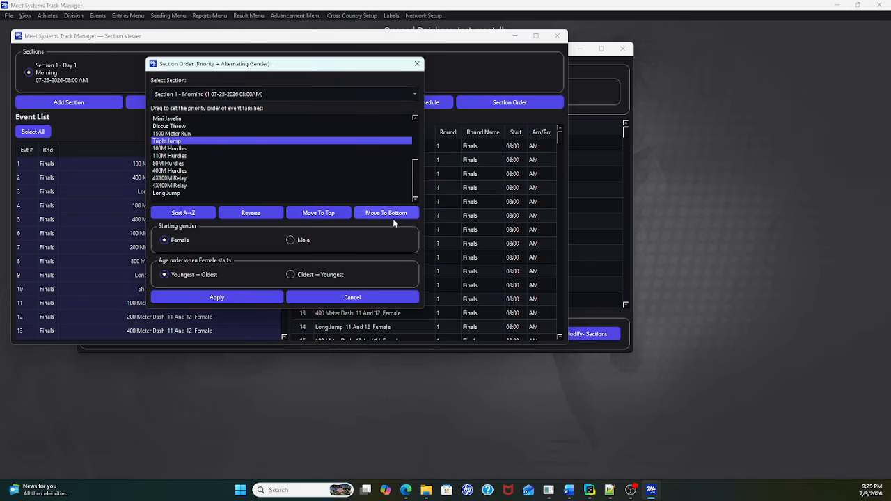
left_click(390, 213)
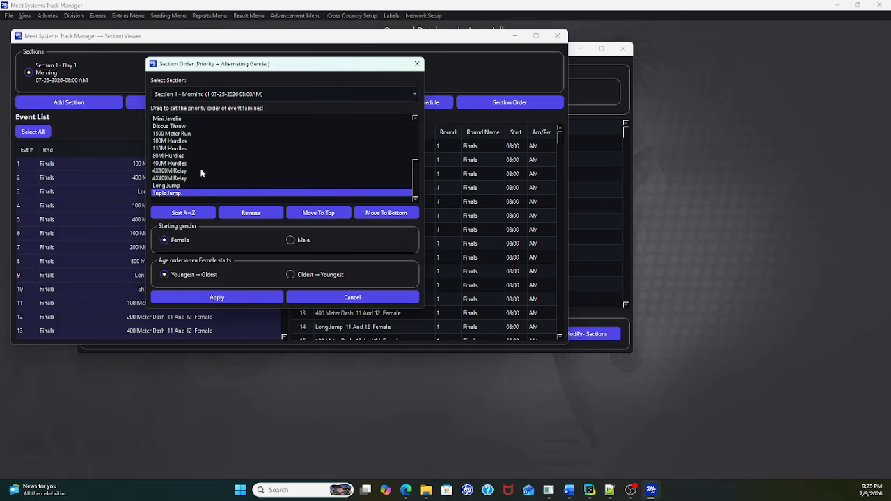
left_click(177, 126)
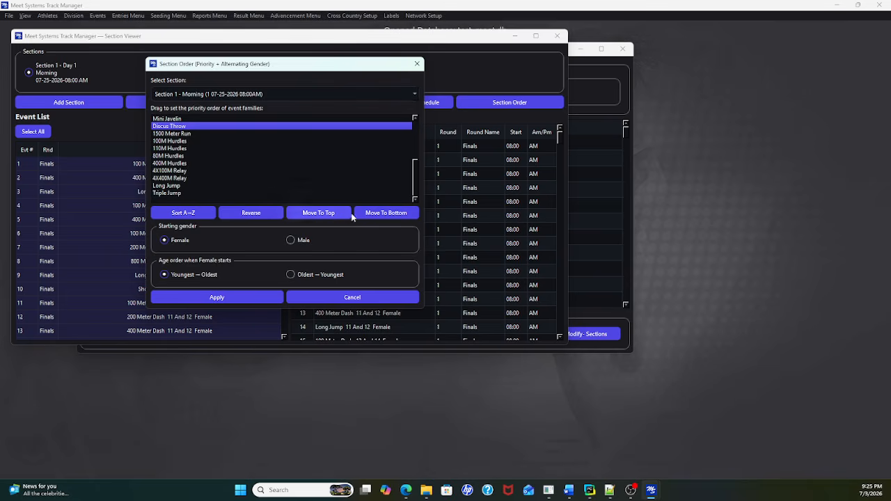
left_click(386, 213)
left_click(174, 119)
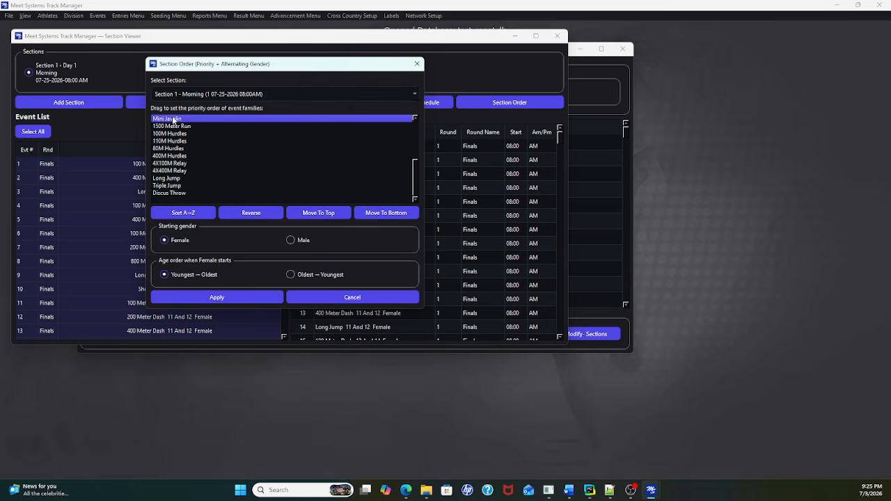
left_click(381, 215)
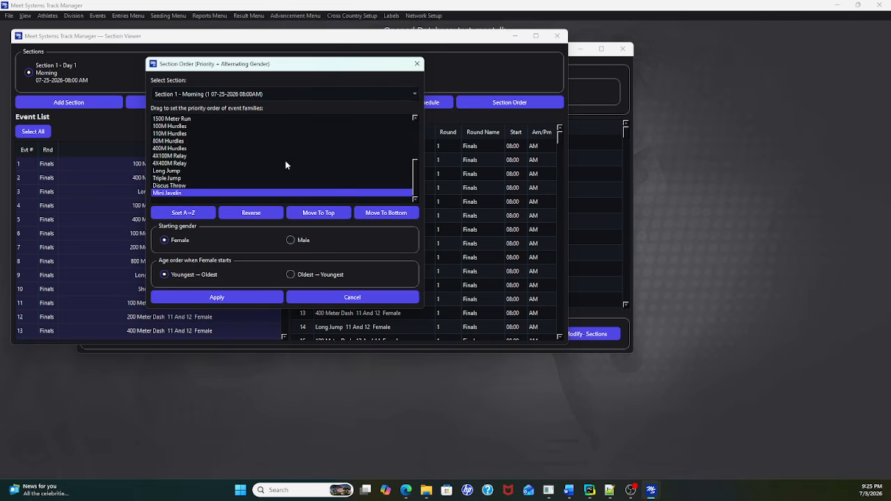
Step: Move Javelin Throw, Shot Put and High Jump to the end of the event family priority order
scroll(279, 160, "up", 2)
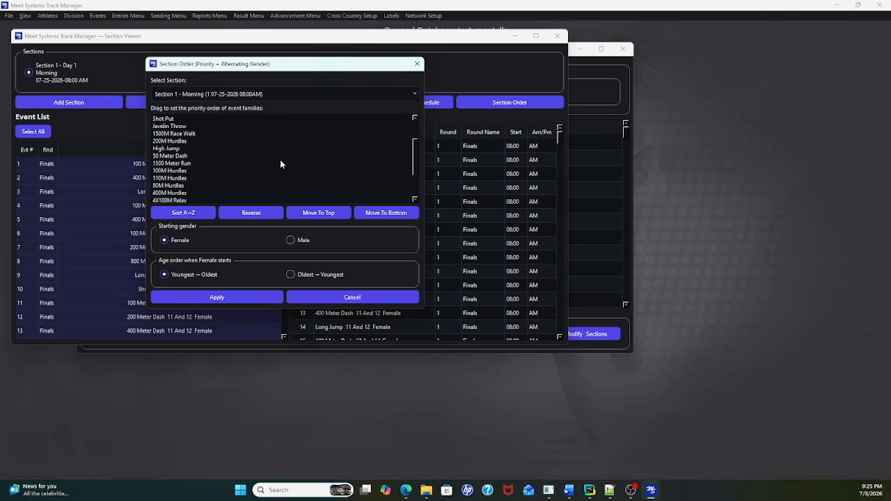
left_click(185, 128)
left_click(374, 213)
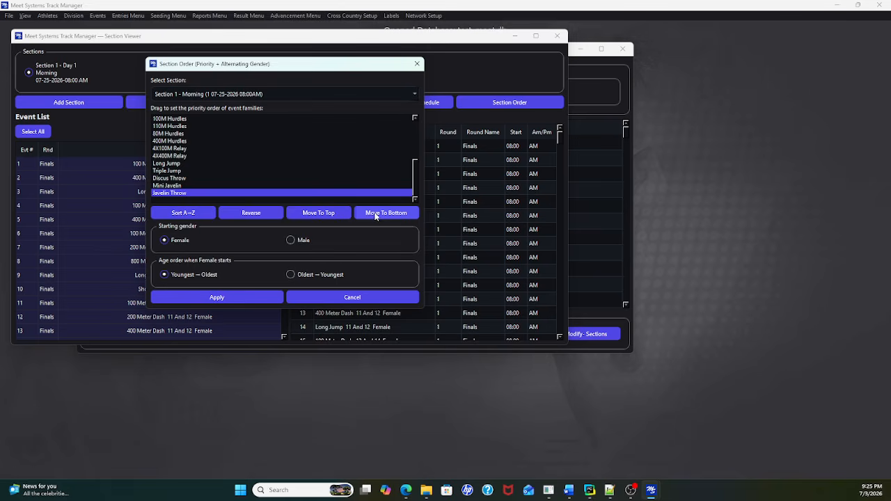
scroll(218, 159, "up", 3)
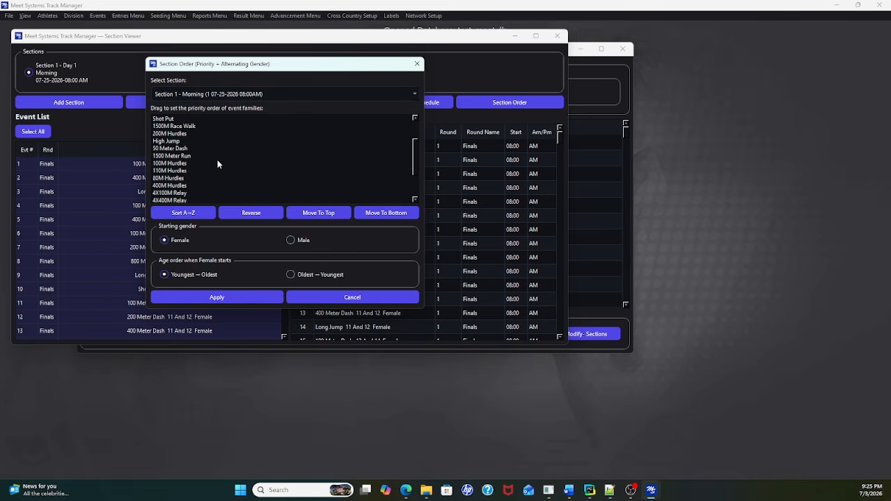
left_click(174, 119)
left_click(391, 214)
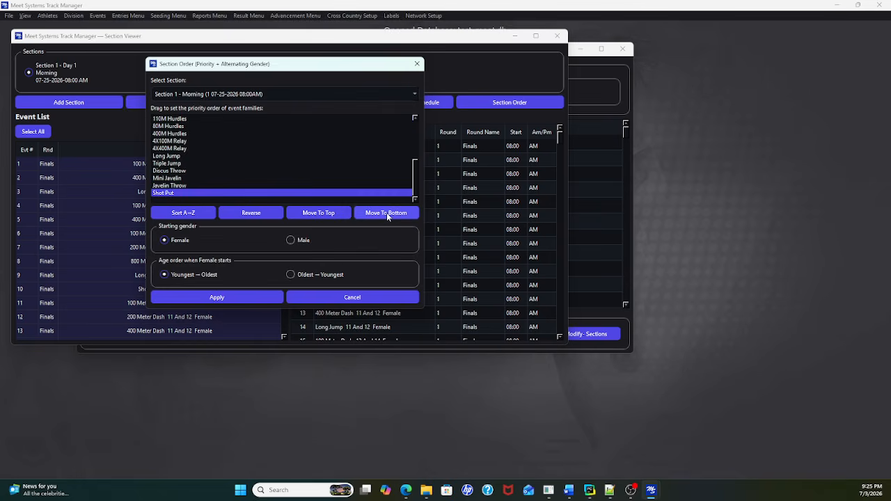
scroll(295, 170, "up", 5)
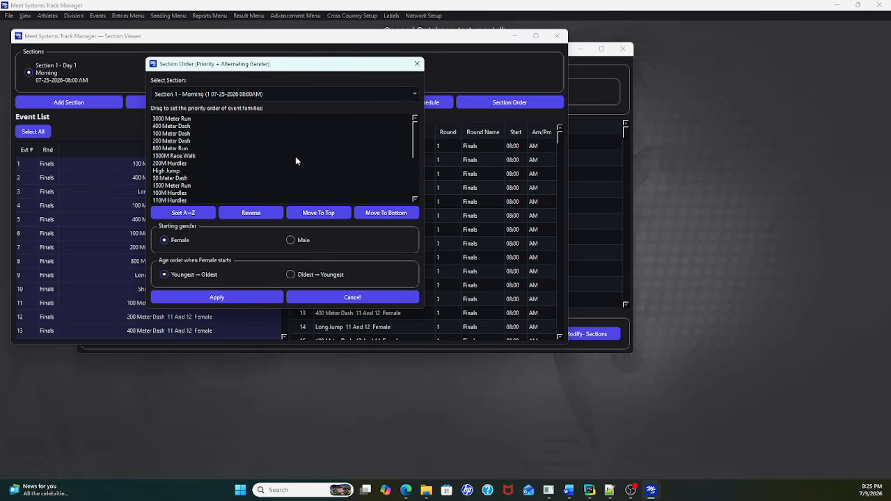
left_click(174, 171)
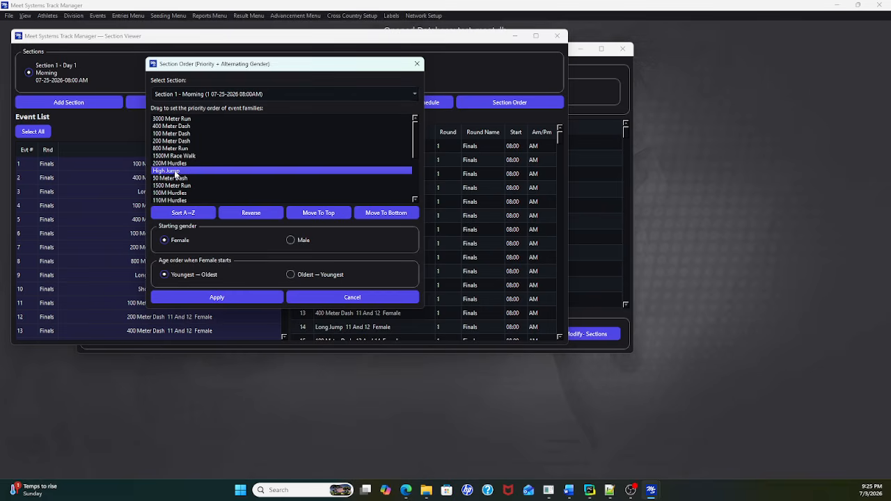
left_click(377, 213)
scroll(295, 160, "up", 5)
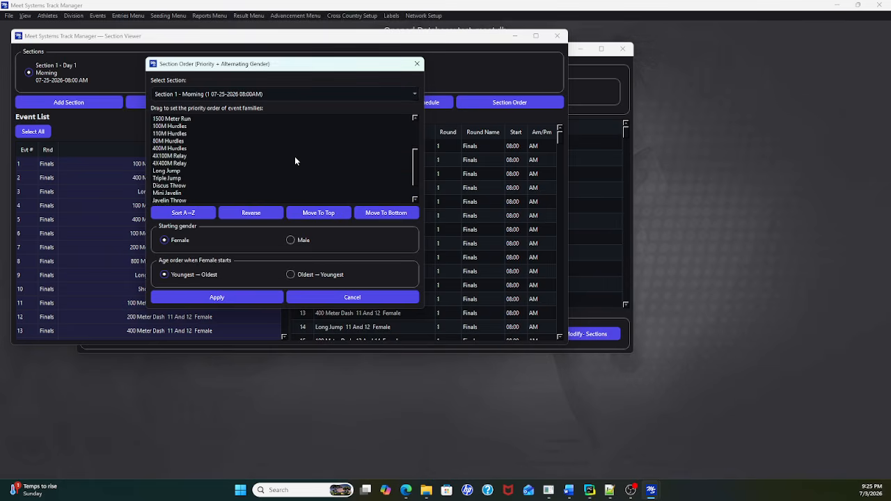
Step: Place 110M Hurdles and 80M Hurdles directly after 200M Hurdles in the event family priority order
scroll(295, 160, "up", 1)
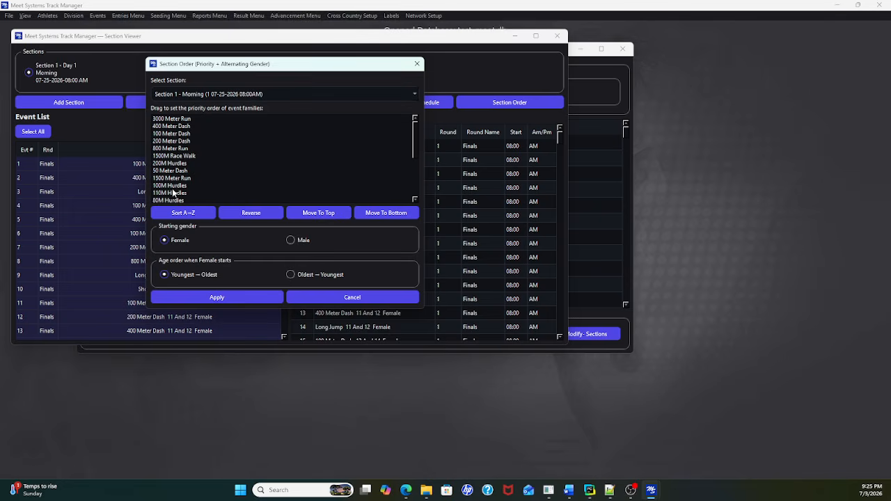
left_click_drag(174, 194, 235, 168)
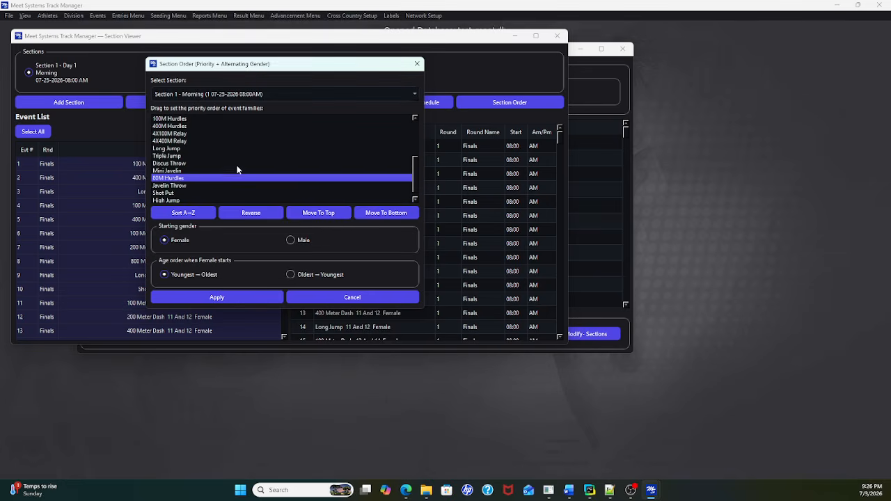
scroll(235, 172, "up", 2)
scroll(232, 167, "down", 1)
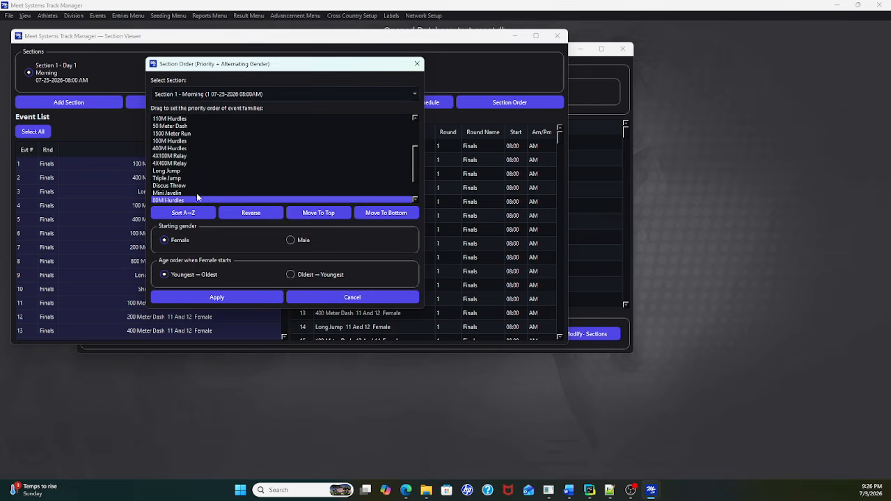
left_click_drag(196, 199, 197, 150)
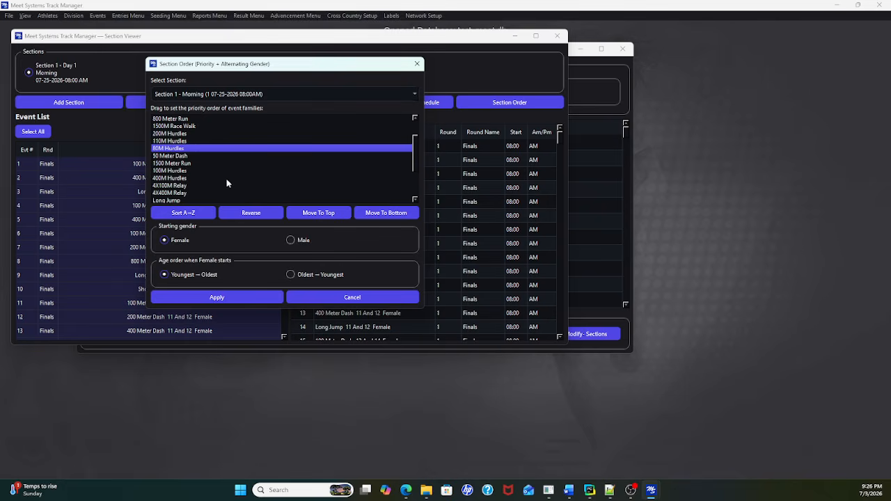
scroll(226, 182, "down", 2)
scroll(224, 183, "up", 1)
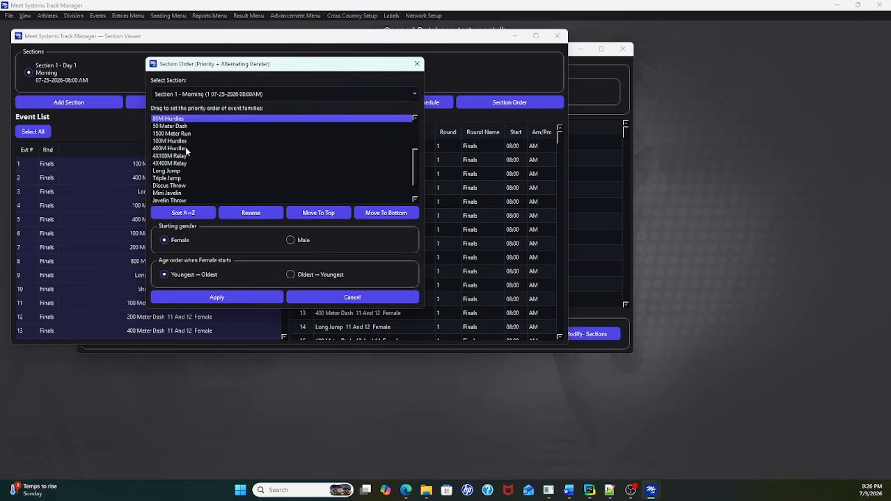
scroll(224, 165, "up", 2)
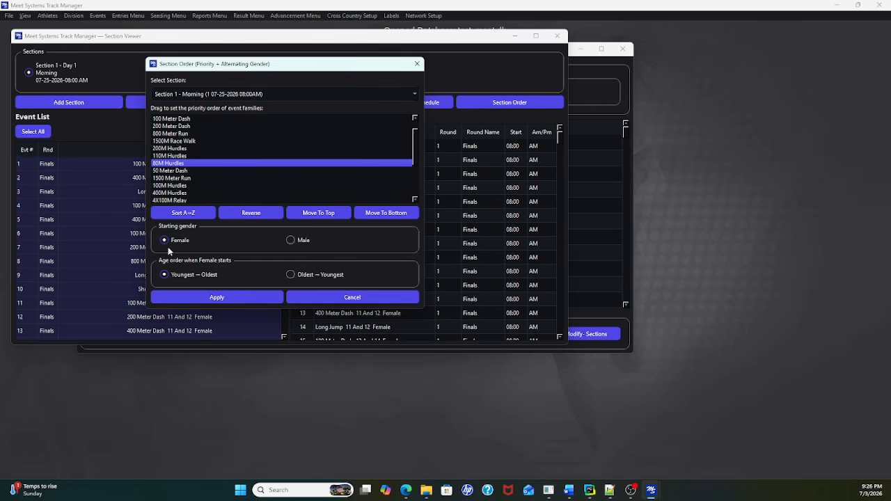
Step: Keep Female as the starting gender with ages youngest to oldest, and apply the new order to Section 1
left_click(291, 241)
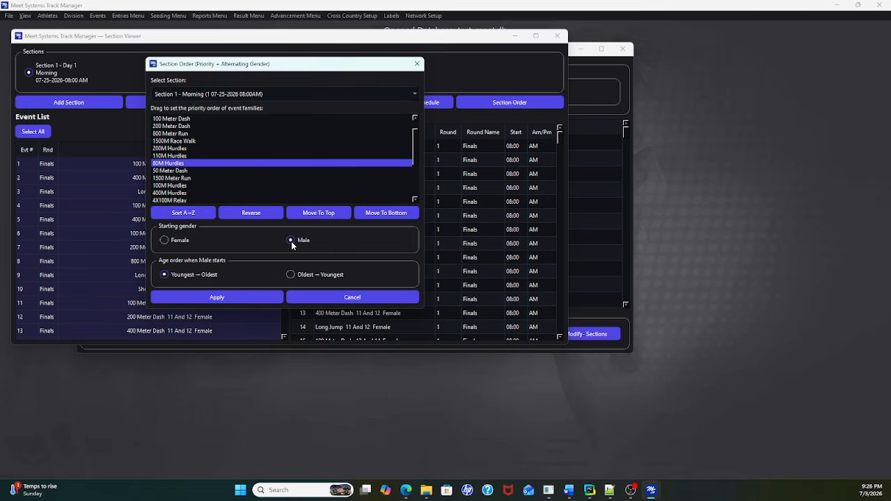
left_click(165, 241)
left_click_drag(318, 70, 208, 82)
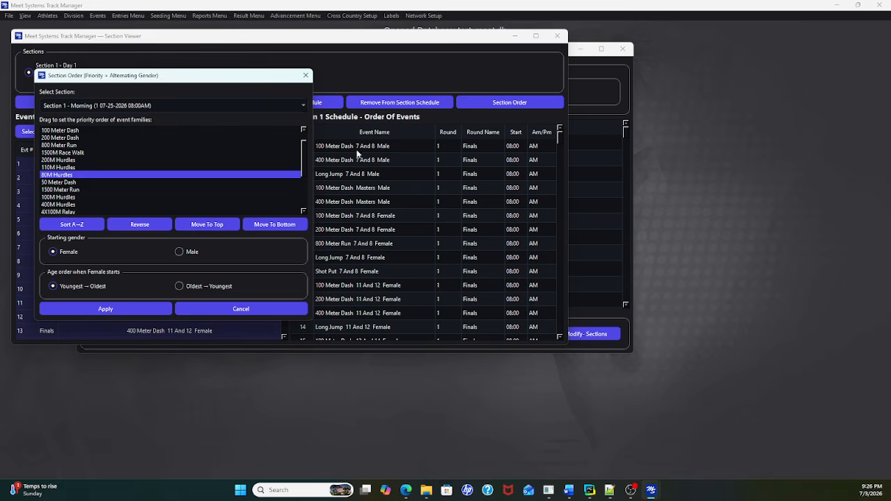
left_click_drag(209, 80, 215, 81)
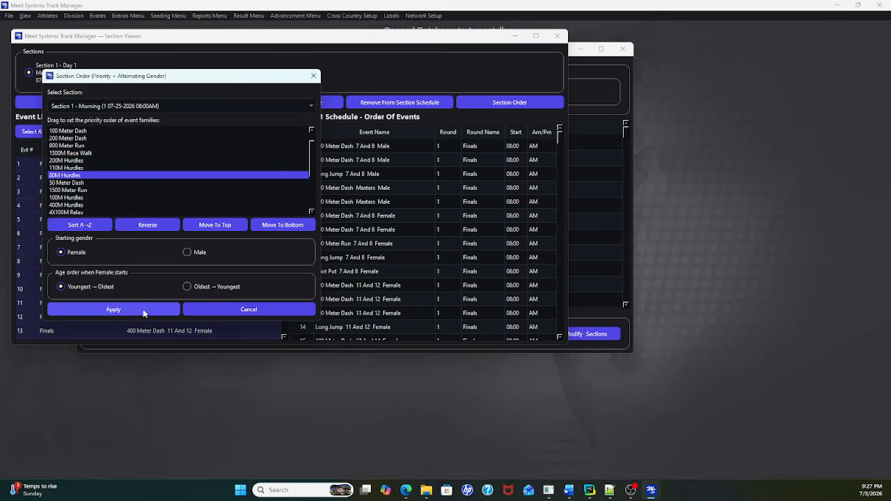
left_click(144, 310)
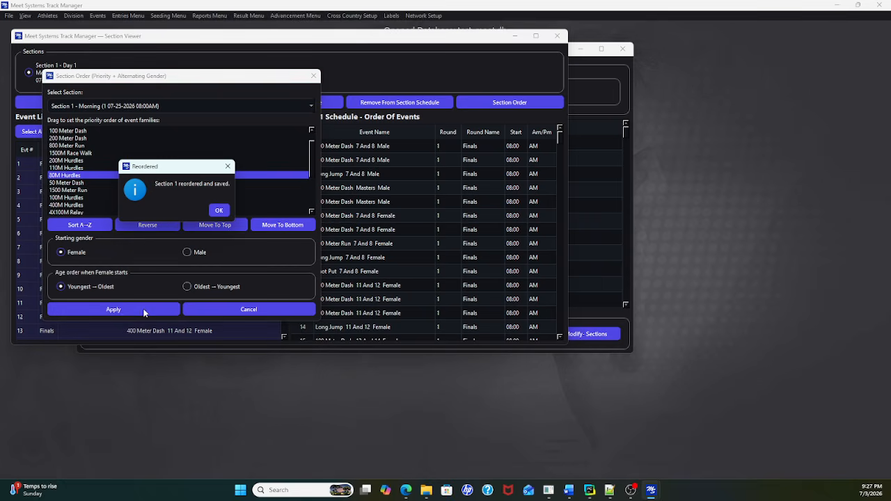
left_click(219, 211)
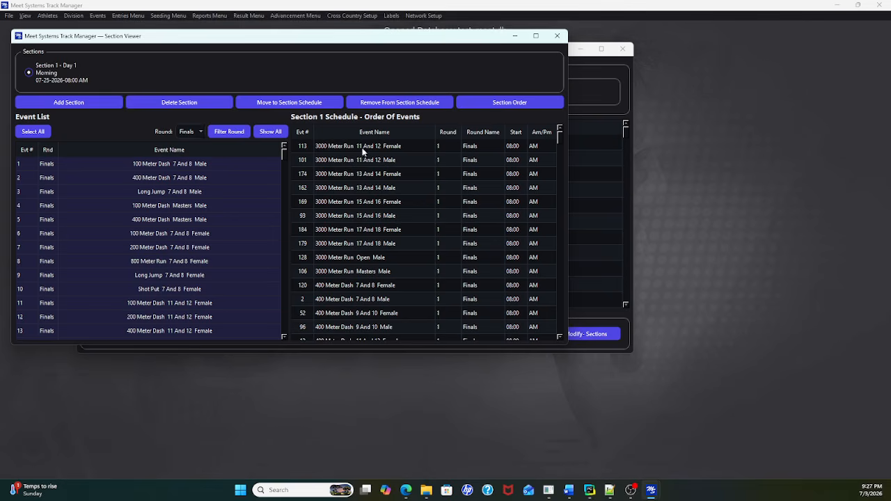
Step: Close the section and events windows, then open the Seed Manager with the Morning section selected and look through its events
left_click(554, 38)
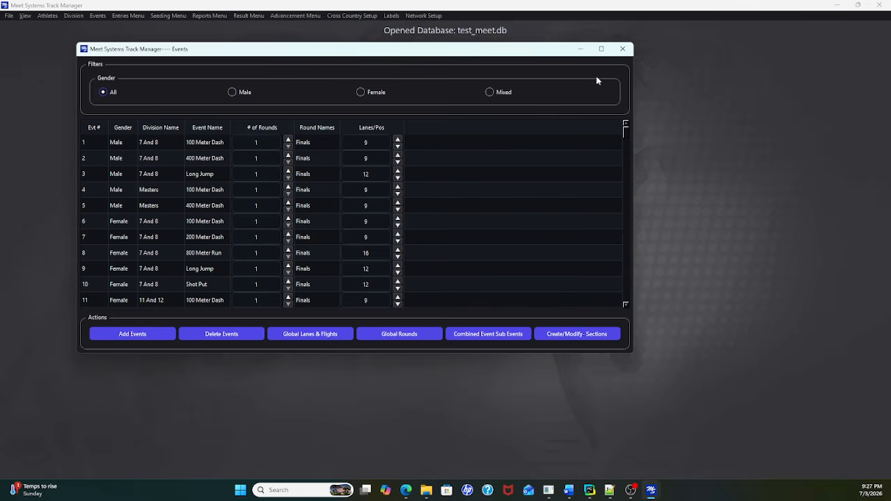
left_click(621, 49)
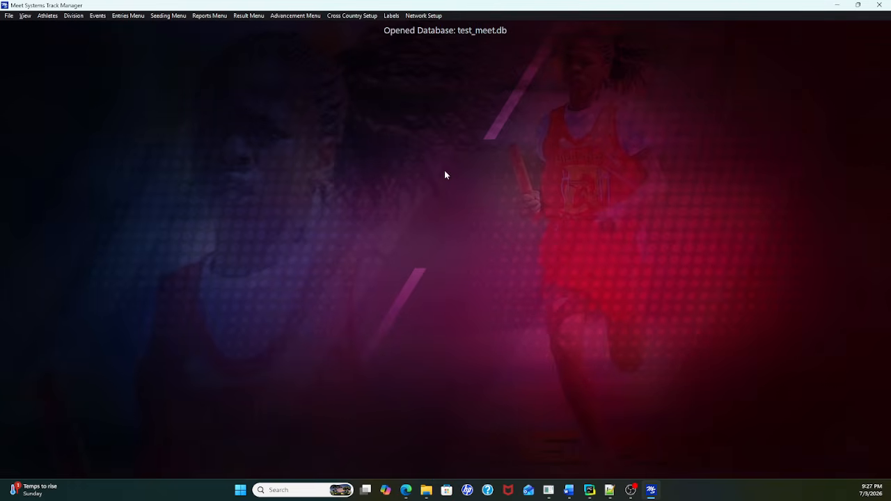
left_click(165, 18)
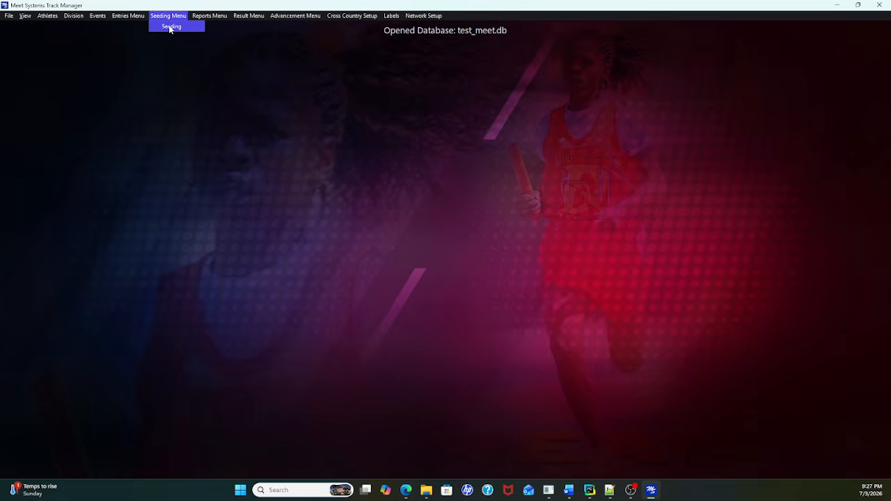
left_click(169, 27)
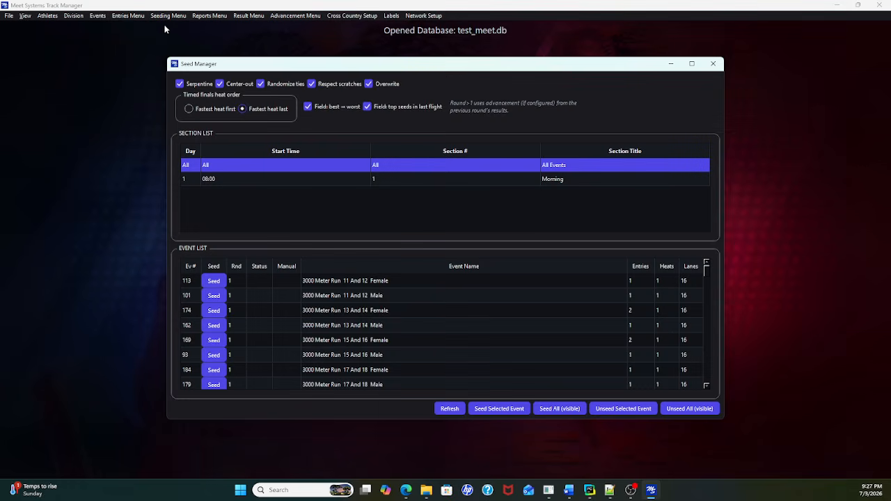
left_click(275, 180)
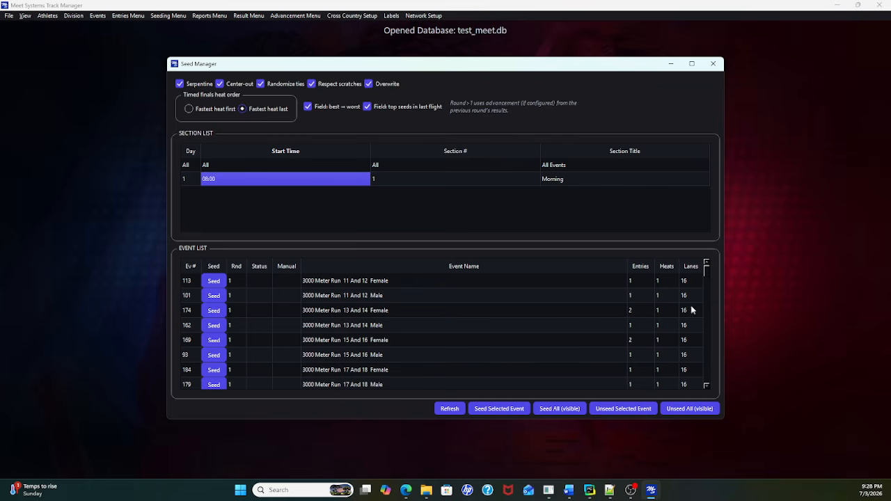
scroll(708, 386, "down", 3)
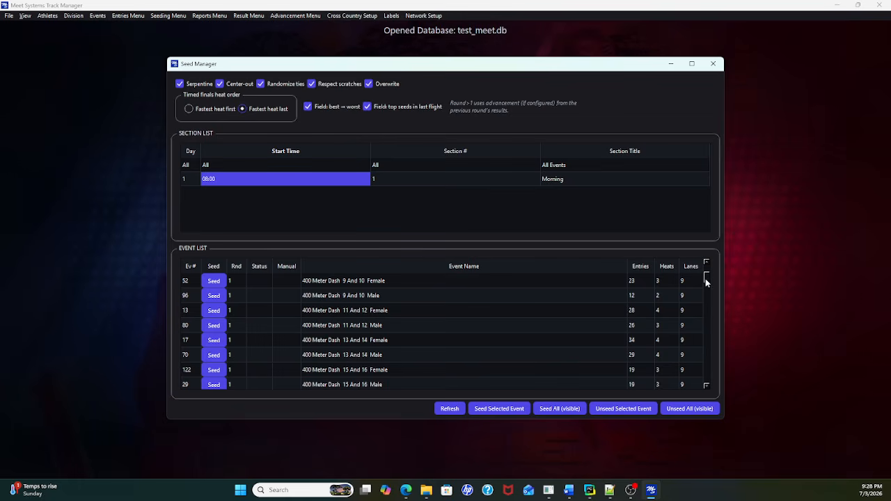
scroll(706, 277, "up", 3)
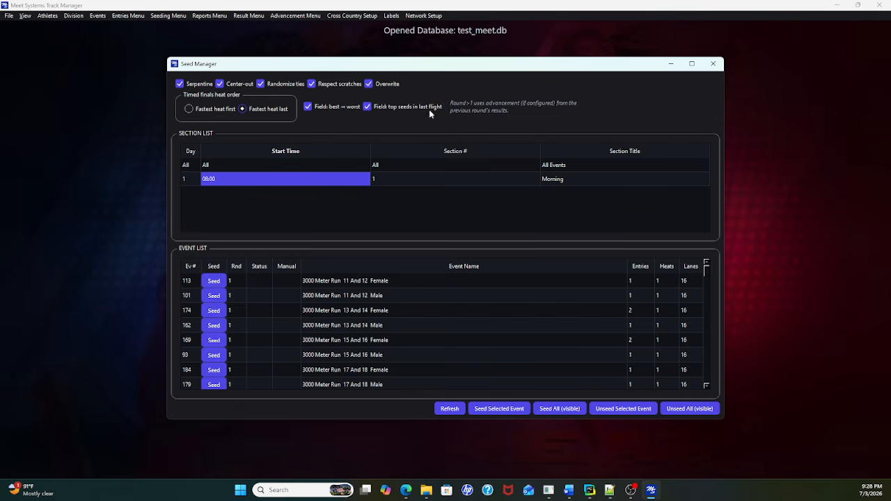
Step: Seed the 3000 Meter Run 11 And 12 Female event with the timed finals heat order on Fastest heat last
left_click(190, 109)
left_click(243, 109)
left_click(213, 281)
left_click(489, 263)
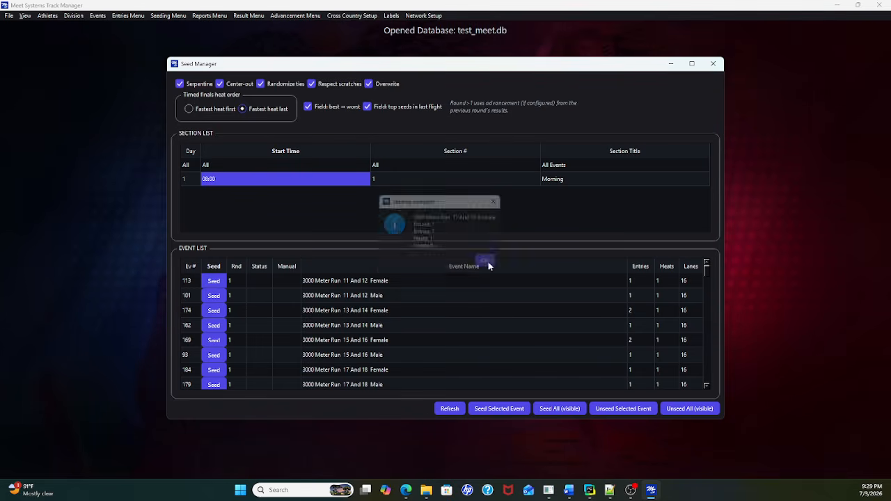
Step: Unseed the 3000 Meter Run 11 And 12 Female event, and seed all visible events of the Morning section
left_click(288, 284)
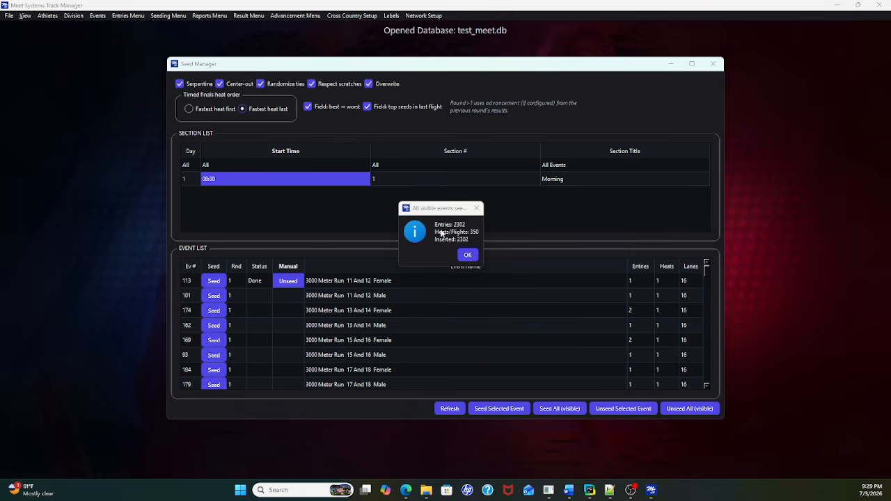
left_click(468, 254)
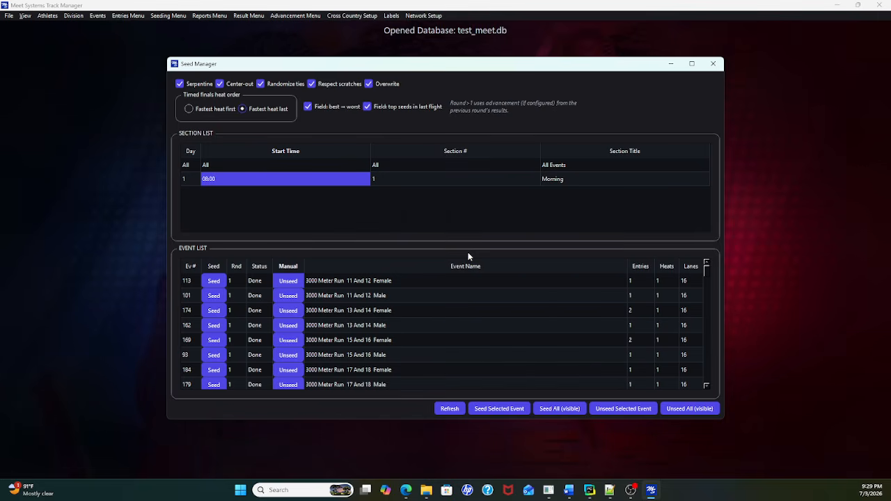
scroll(487, 296, "down", 1)
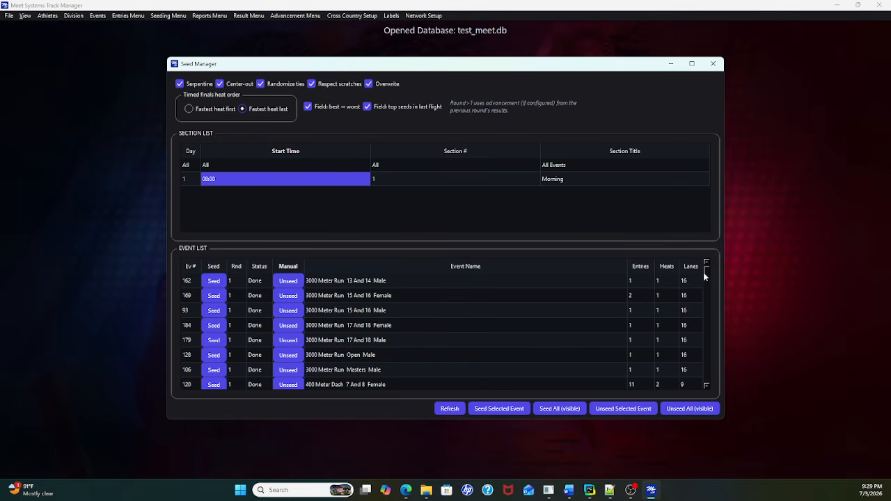
Step: Close the Seed Manager, open the results window, and select Section 1 — Morning
mouse_move(708, 277)
left_mouse_down()
mouse_move(704, 384)
mouse_move(701, 266)
left_mouse_up()
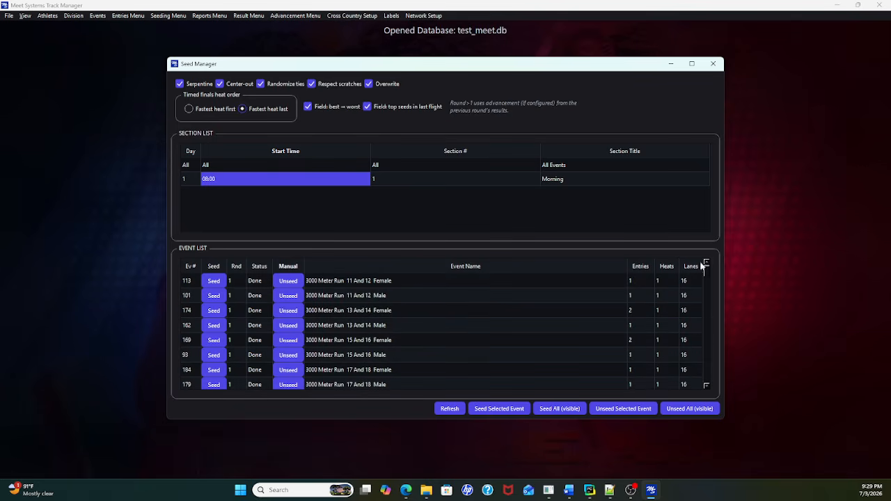
left_click(712, 65)
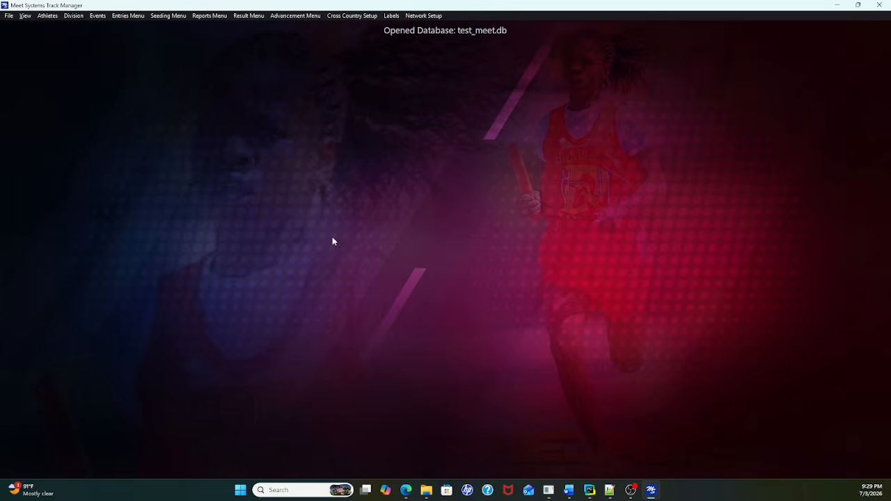
left_click(247, 19)
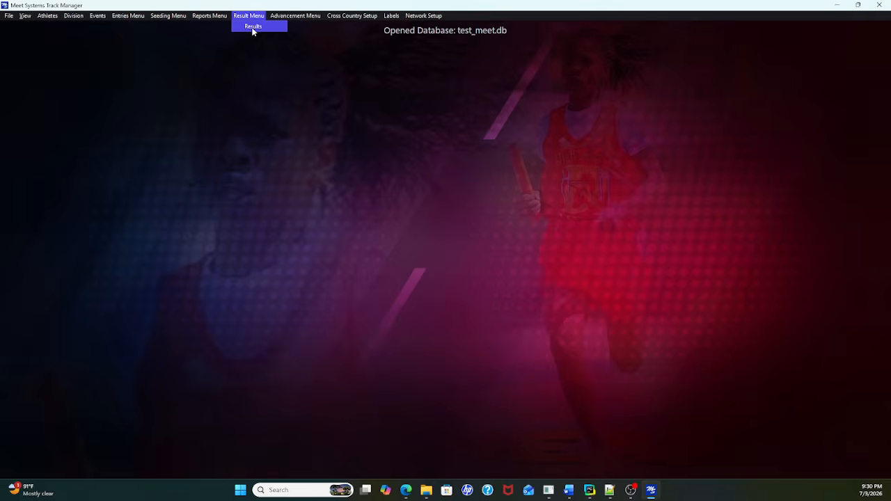
left_click(253, 28)
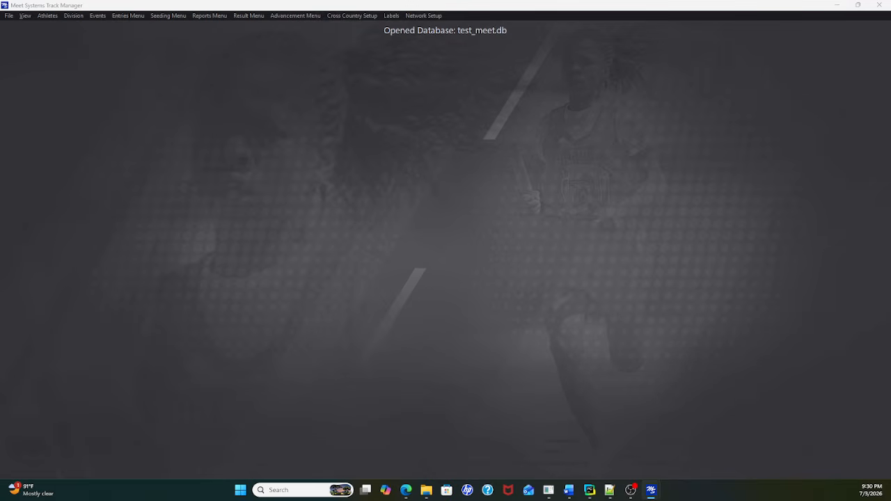
left_click_drag(0, 28, 398, 58)
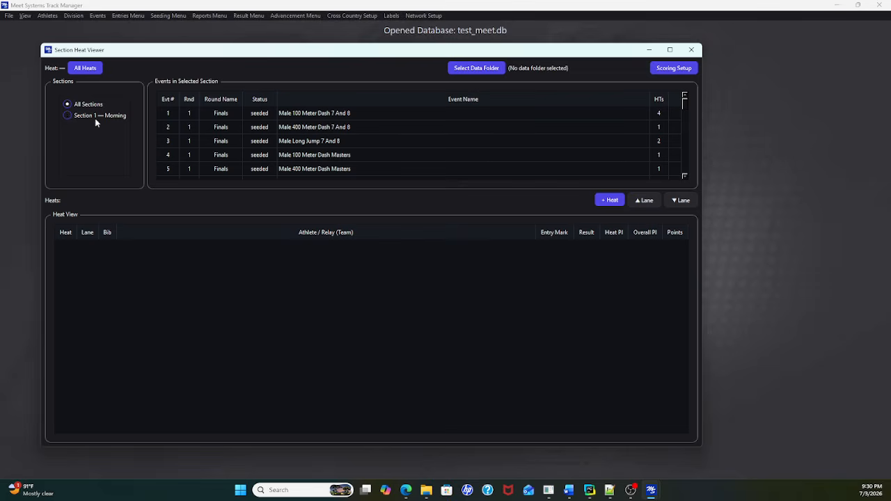
left_click(68, 116)
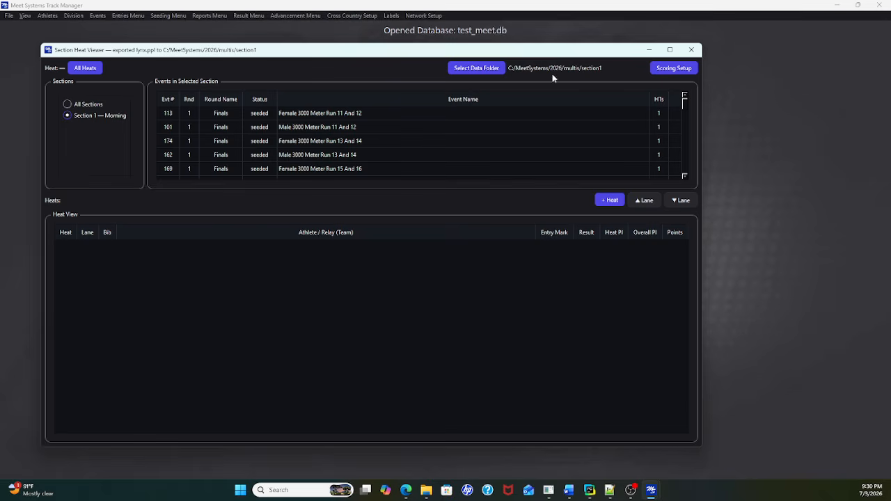
Step: Set the data folder for the section to C:/MeetSystems/2026/nevadaassn/saturday
left_click(490, 70)
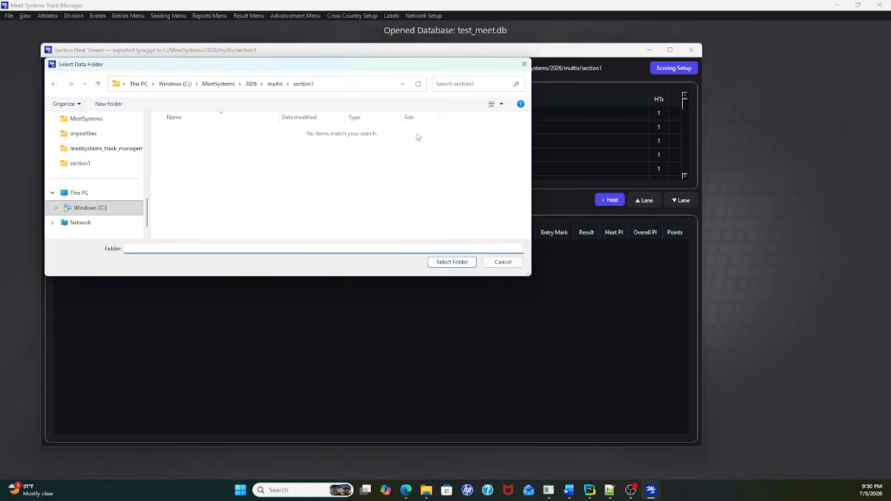
left_click(251, 83)
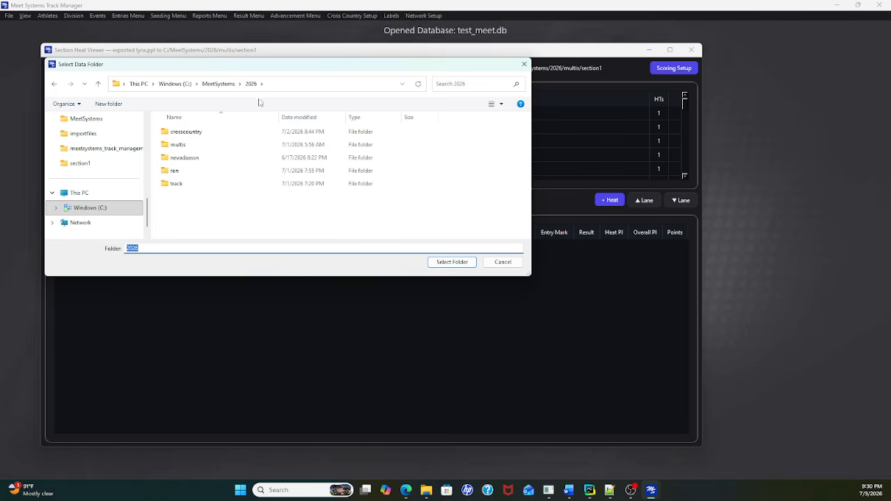
double_click(188, 159)
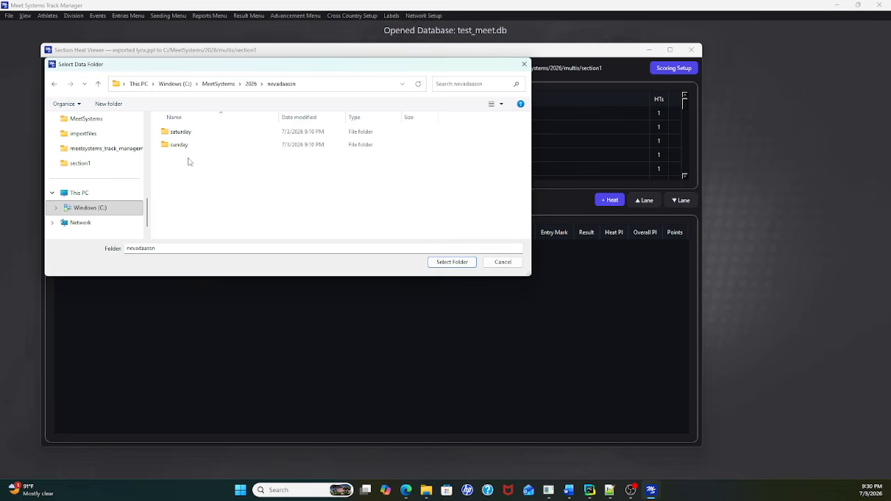
double_click(182, 133)
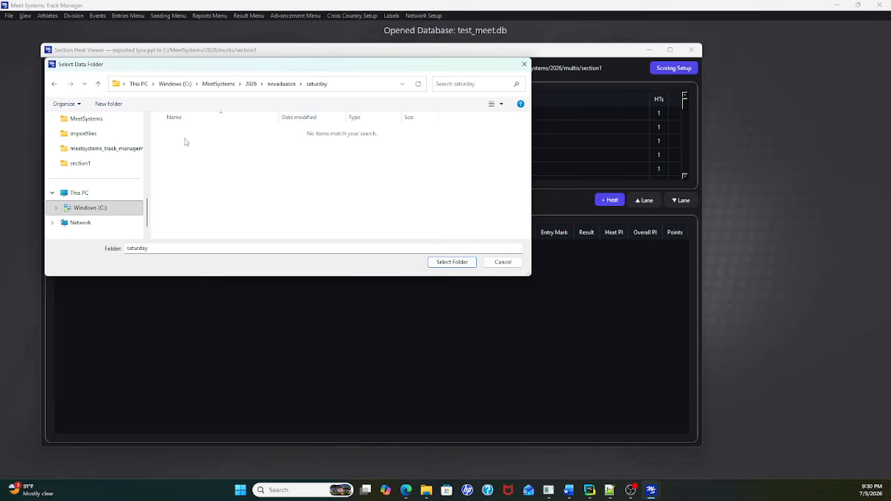
left_click(455, 262)
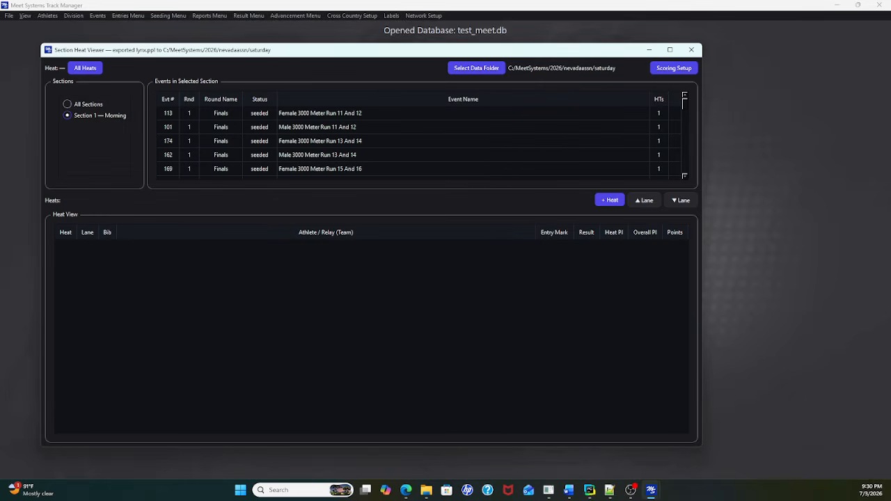
Step: Check the exported lynx files in the saturday folder in File Explorer, and return to the Section Heat Viewer
left_click(426, 490)
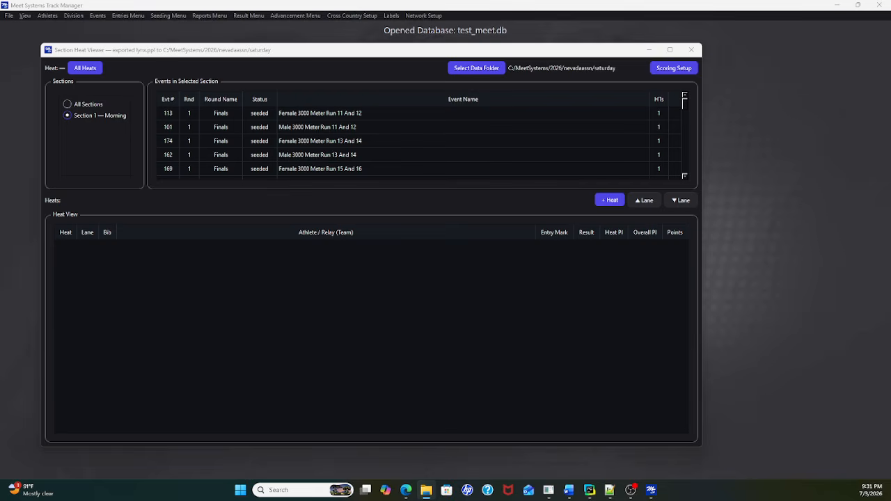
left_click_drag(0, 64, 454, 128)
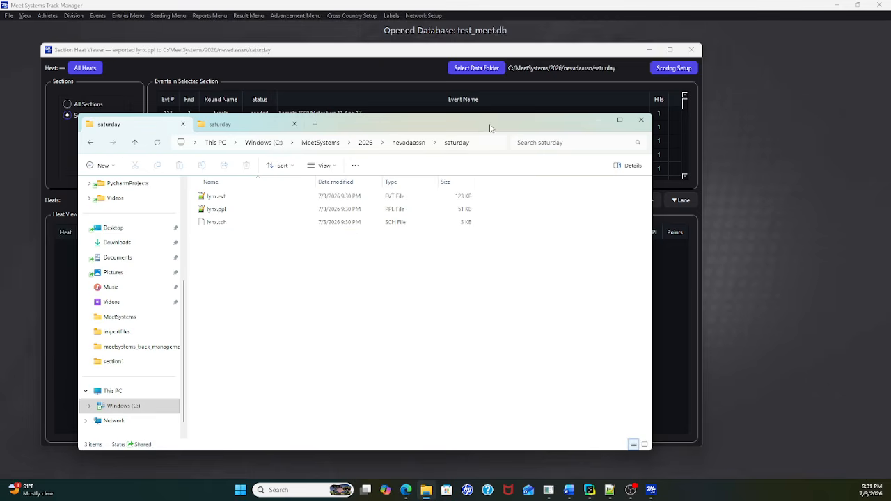
left_click_drag(490, 128, 0, 97)
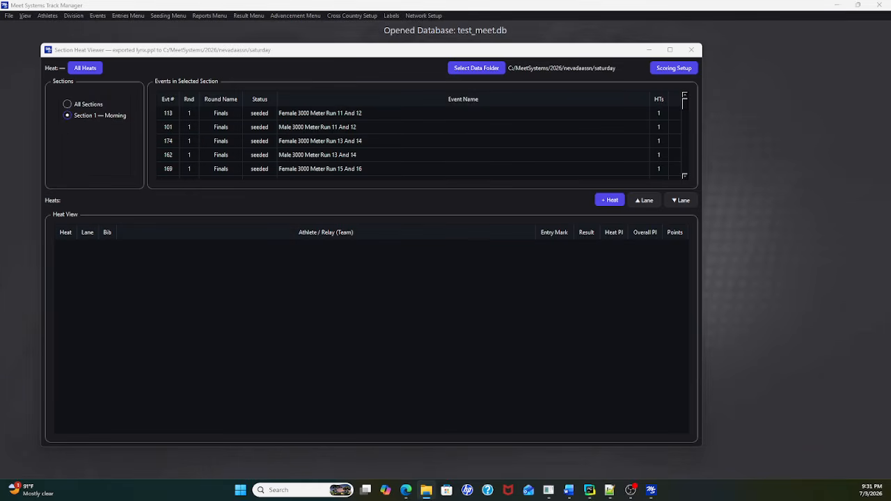
left_click(89, 52)
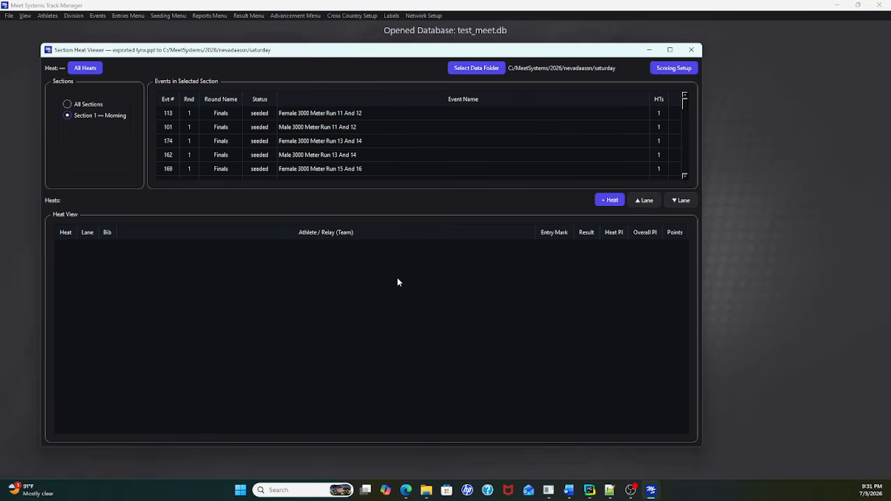
Step: Review the heat and lane assignments of the 3000 Meter Run events from 11 And 12 through Female 15 And 16
left_click(328, 114)
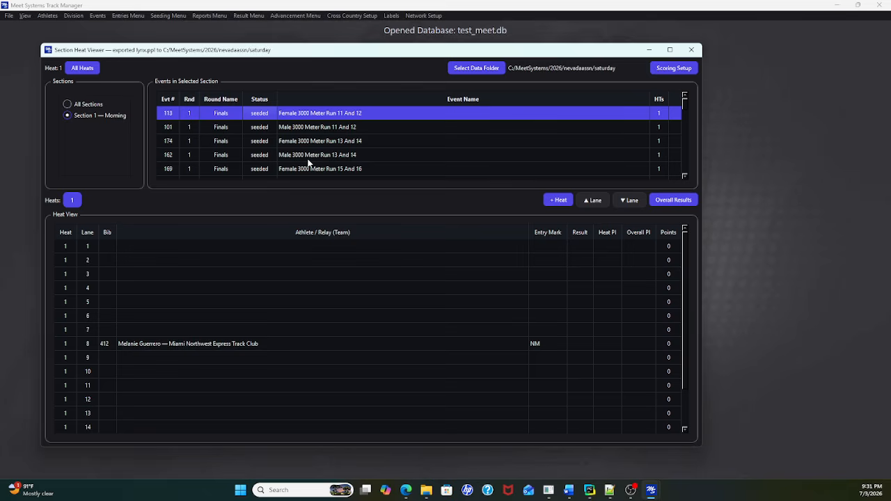
left_click(322, 128)
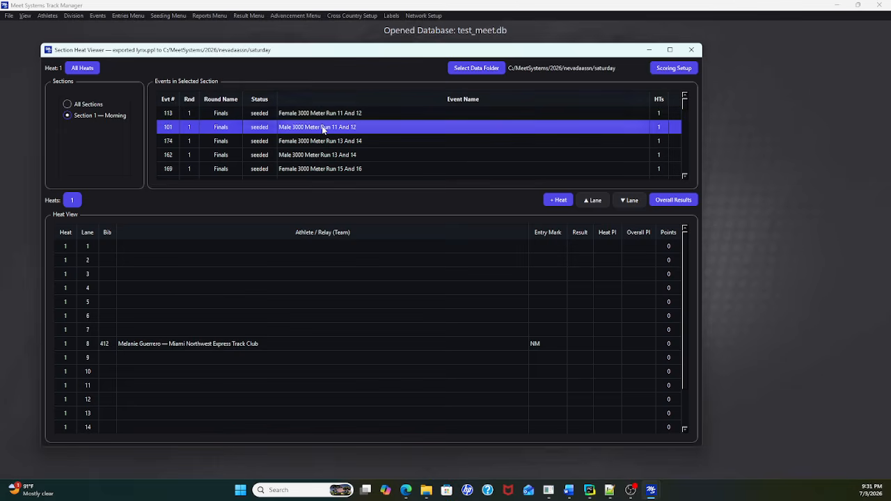
left_click(324, 140)
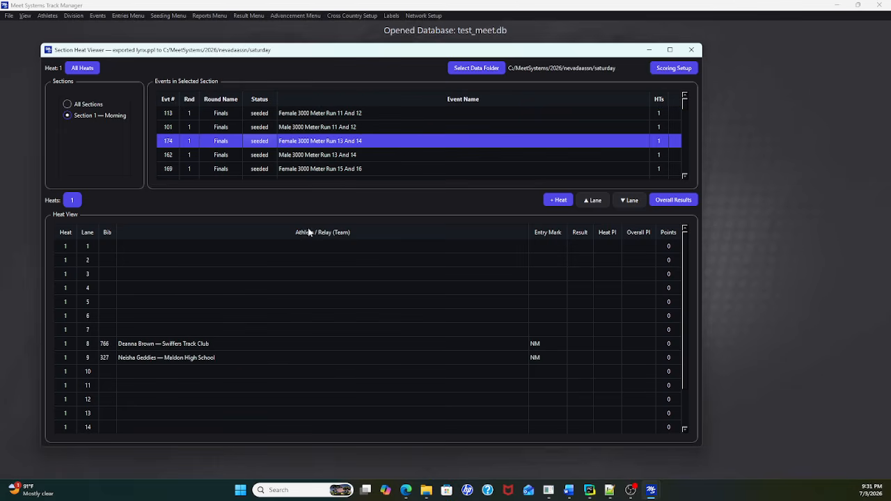
left_click(308, 156)
left_click(310, 172)
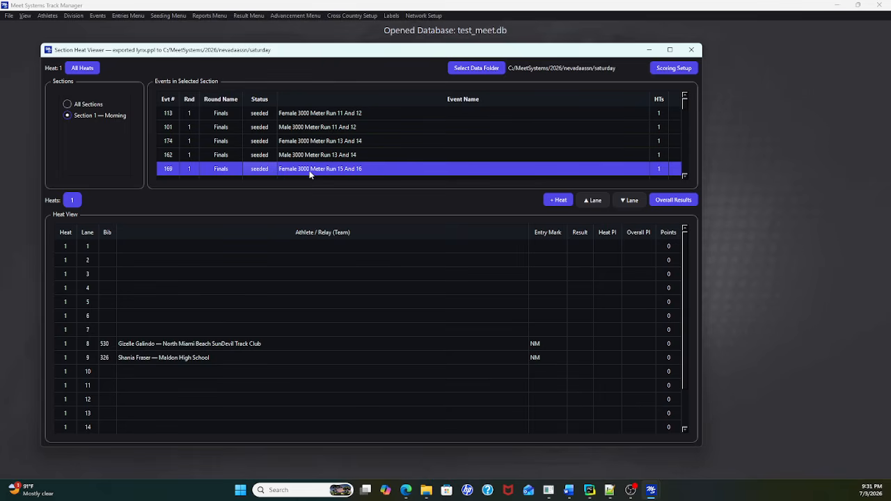
scroll(686, 179, "down", 4)
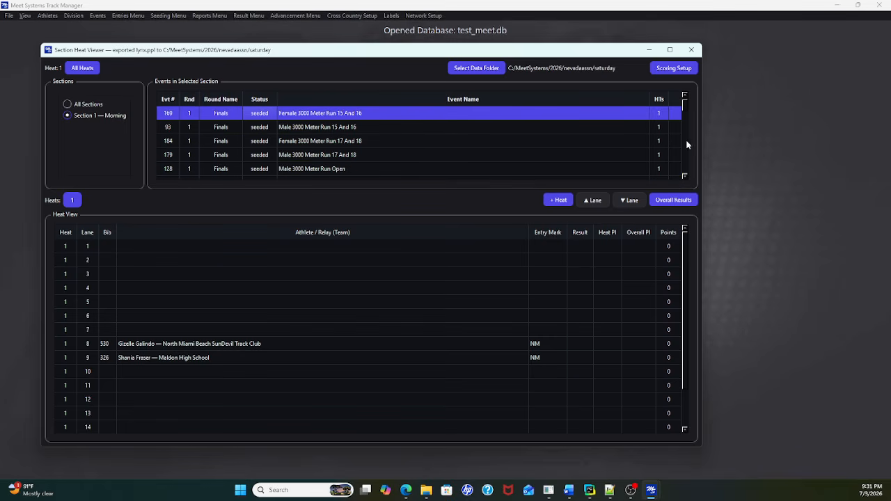
Step: Review the lane assignments of the Male 400 Meter Dash Masters and the Female and Male 100 Meter Dash 4 & Under
scroll(684, 115, "up", 10)
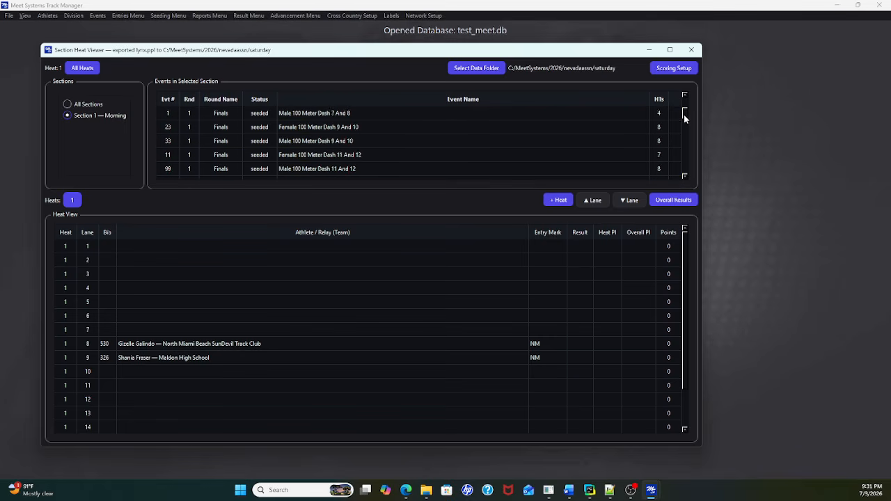
scroll(684, 117, "up", 4)
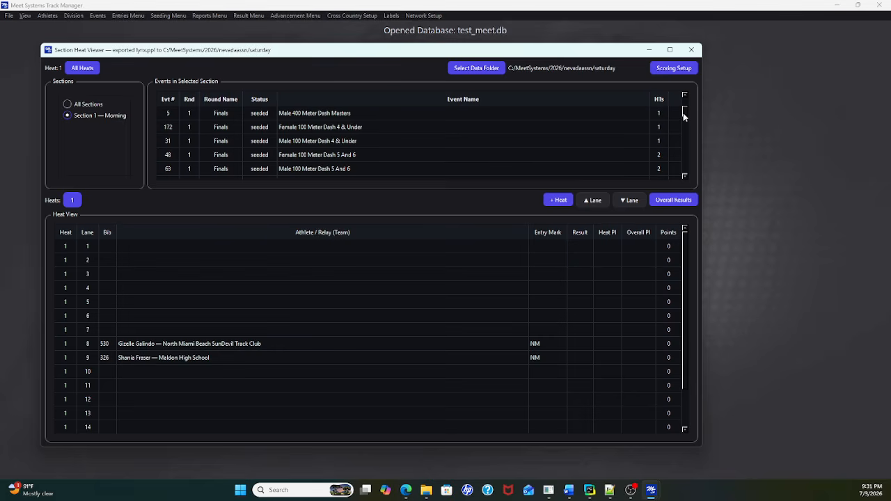
left_click(317, 116)
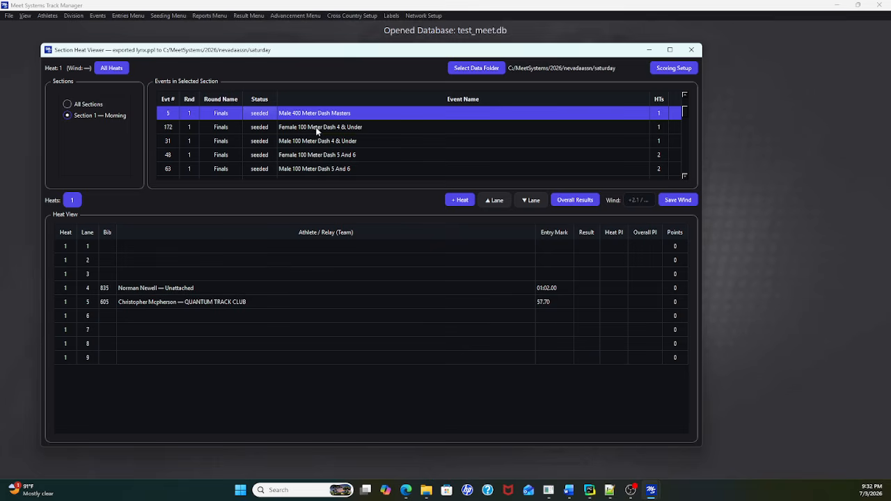
left_click(316, 128)
left_click(318, 143)
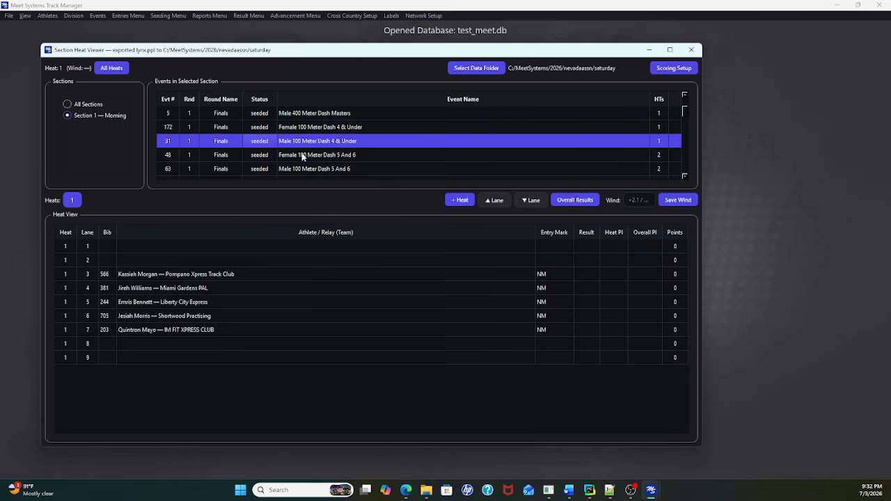
Step: Compare the athletes and entry marks in heats 1 and 2 of the Female 100 Meter Dash 5 And 6
left_click(305, 156)
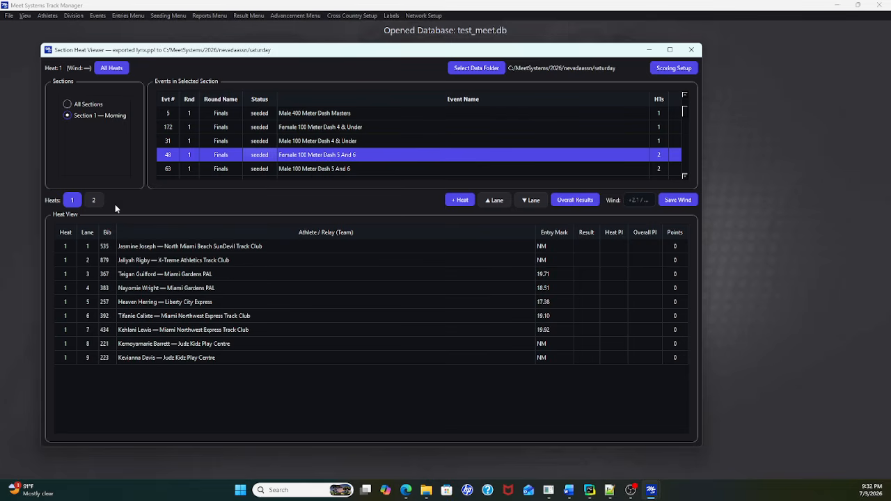
left_click(94, 202)
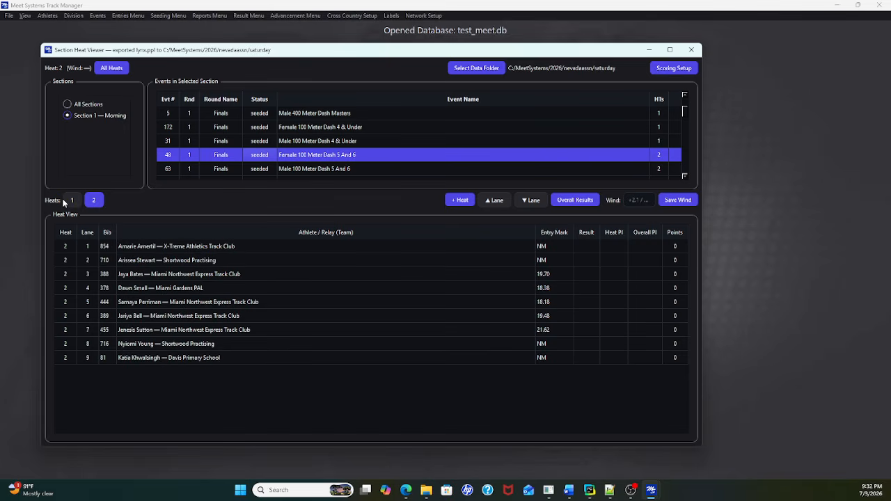
left_click(71, 200)
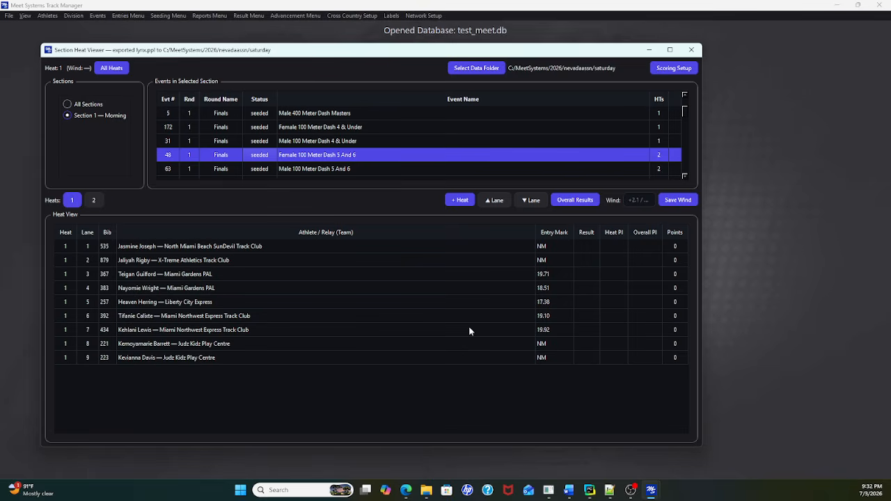
left_click(94, 201)
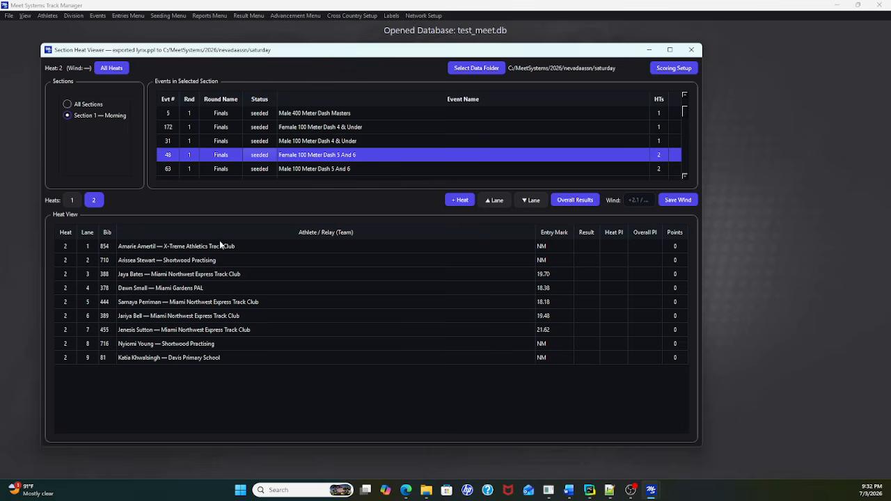
left_click(73, 202)
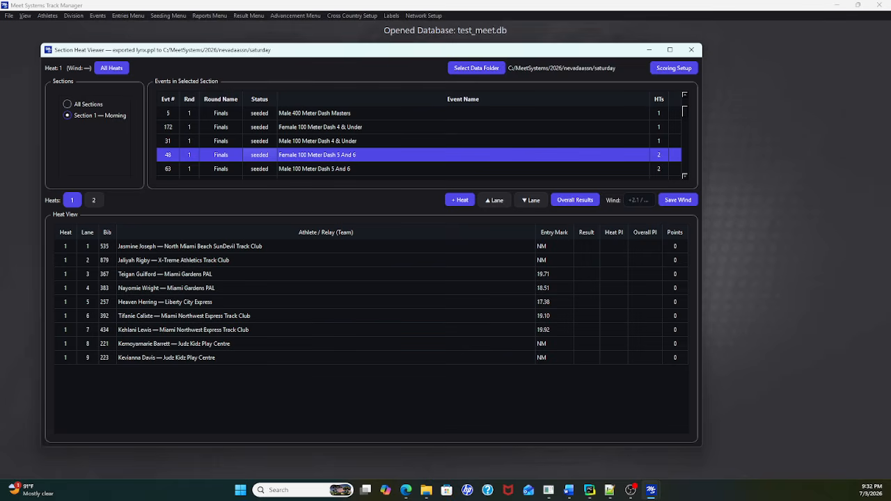
Step: Switch to Notepad++, keep the missing license_local.json file in the editor, and close the program
key("alt+Tab")
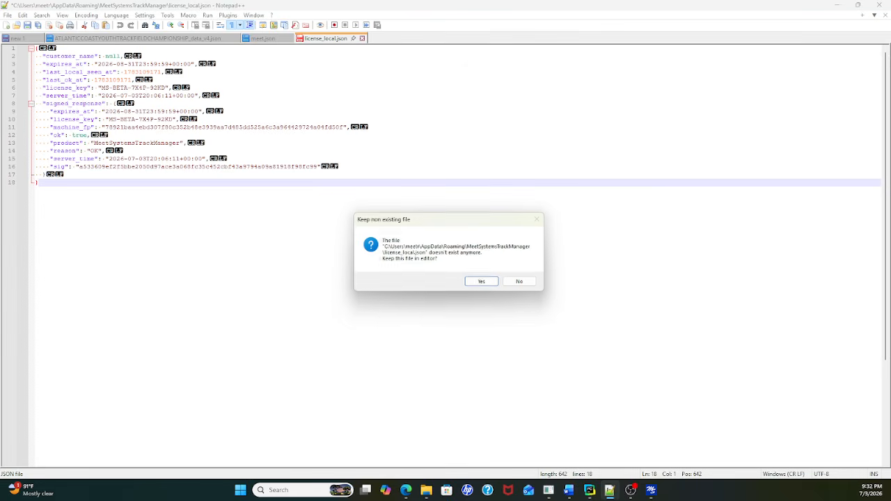
left_click(481, 281)
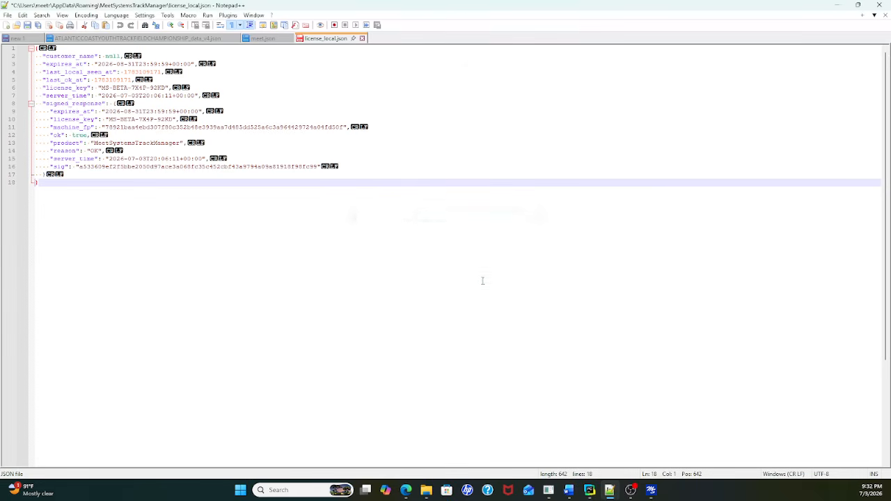
left_click(879, 5)
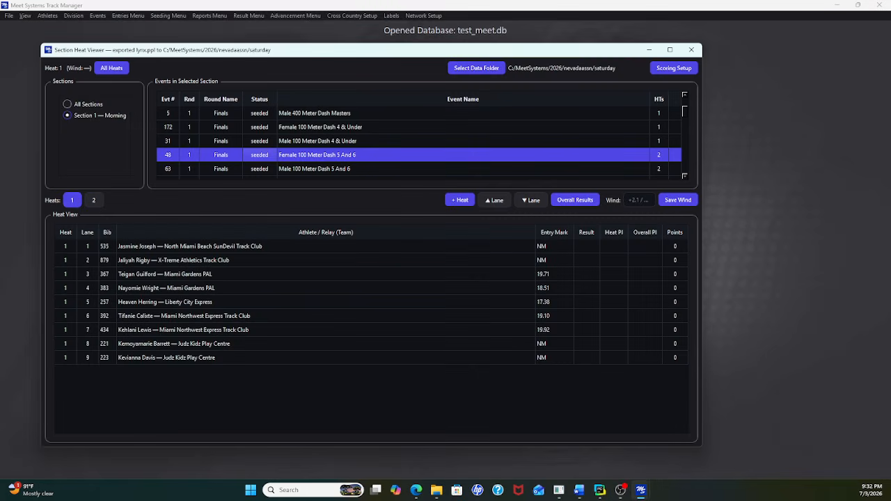
key("super+d")
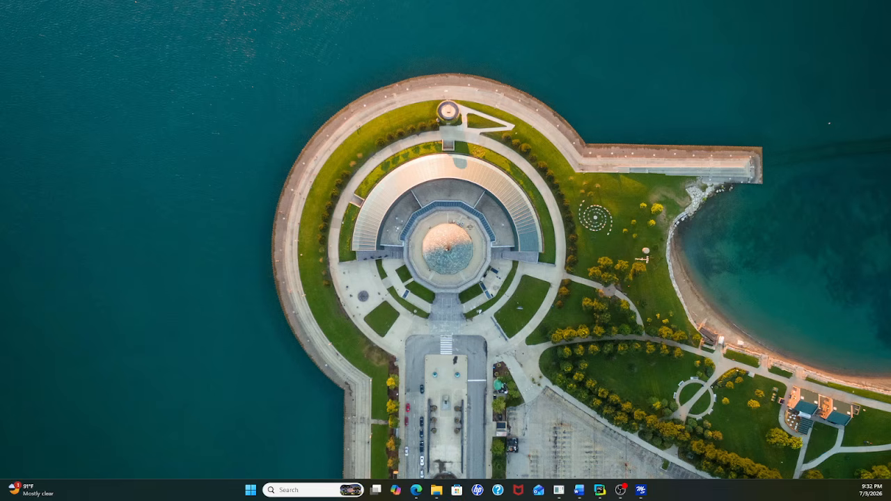
key("super+d")
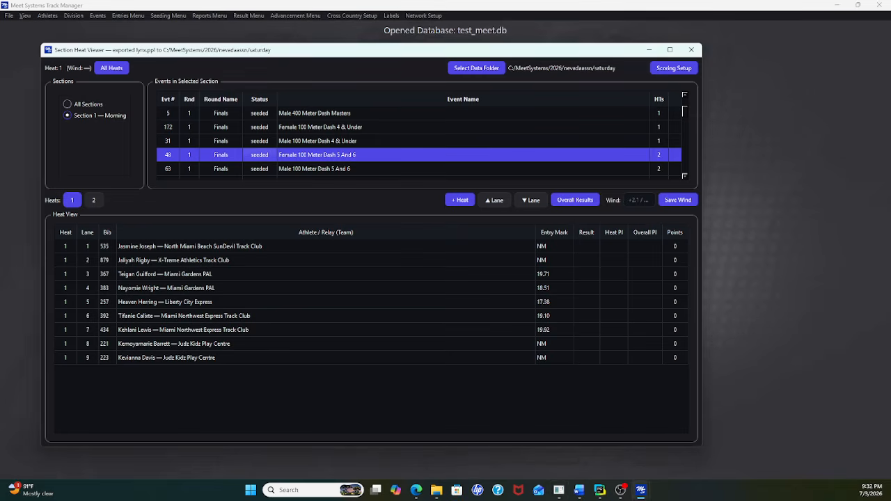
key("alt+Tab")
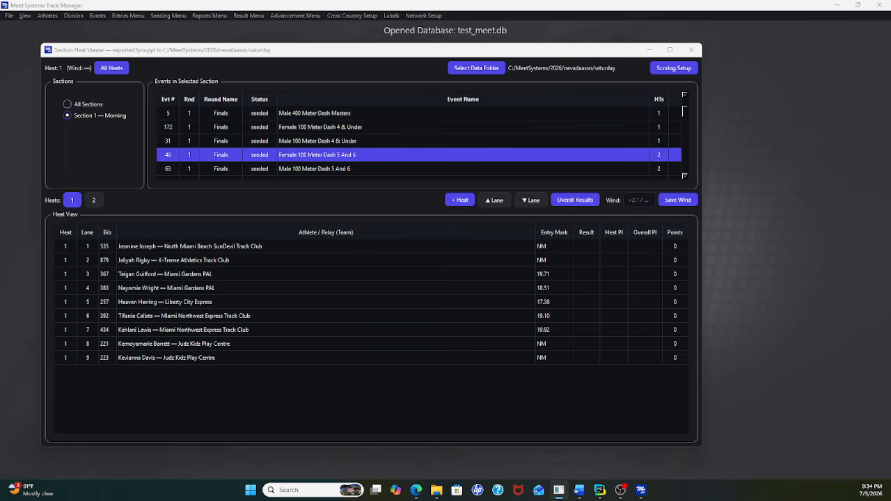
Step: Review the results of heats 2 and 1 of the Female 100 Meter Dash 5 And 6, switching to the other open program for heat 1
left_click(90, 202)
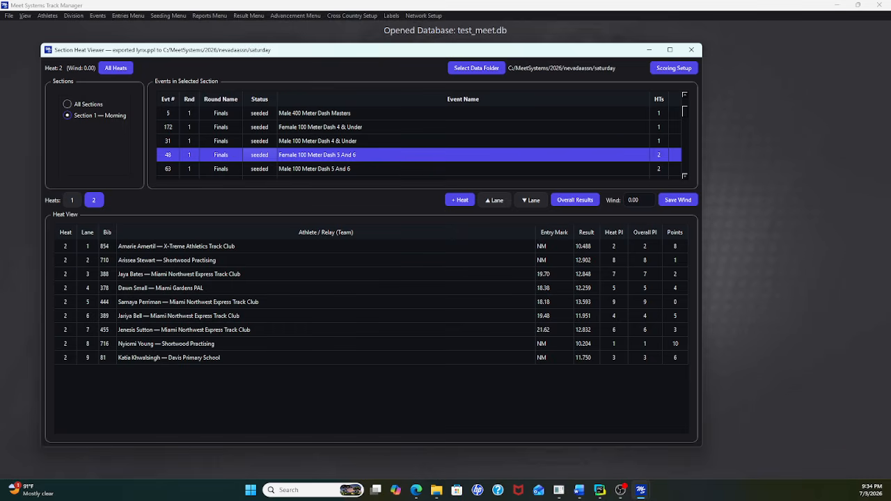
left_click(71, 200)
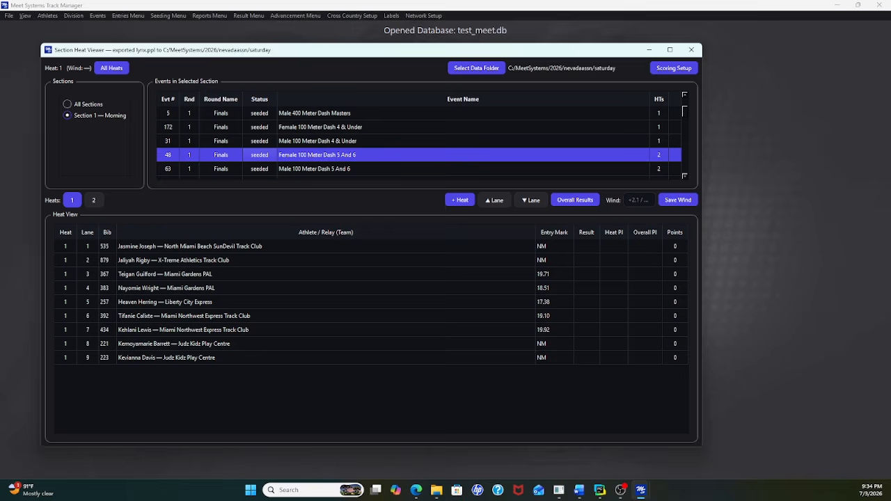
left_click(559, 490)
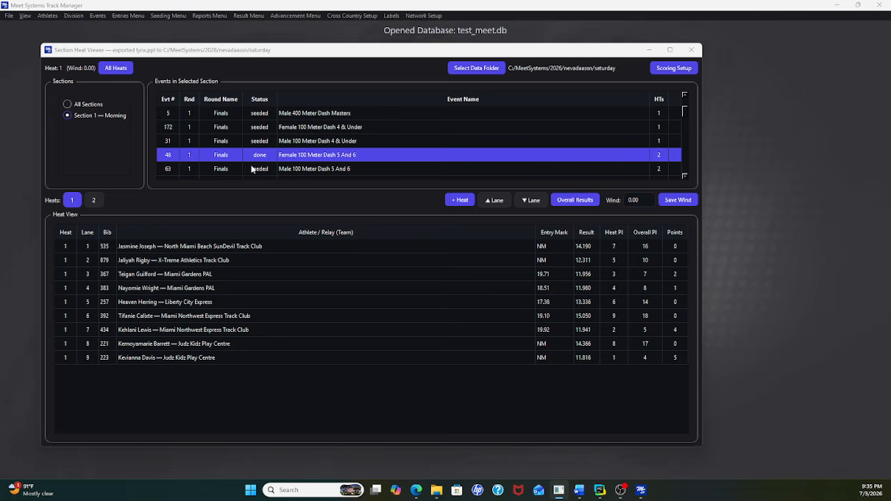
Step: Review the heat 1 results of the Male 100 Meter Dash 5 And 6 and close the Section Heat Viewer
left_click(307, 172)
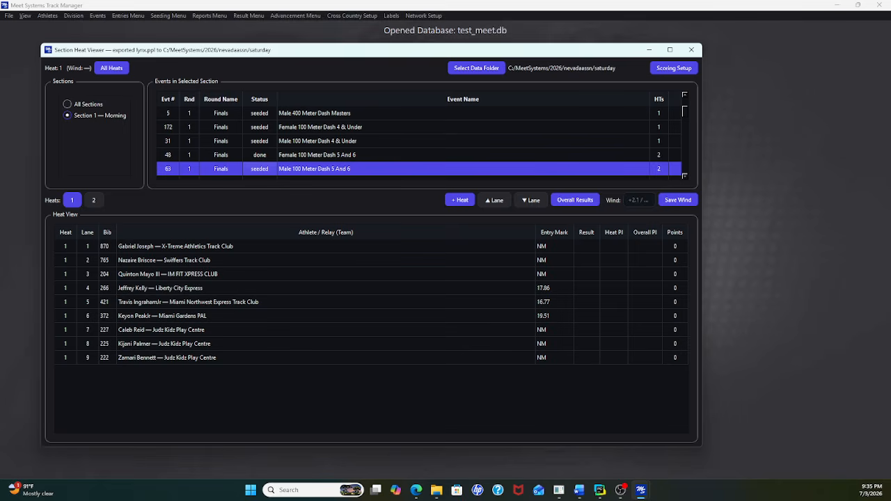
key("alt+Tab")
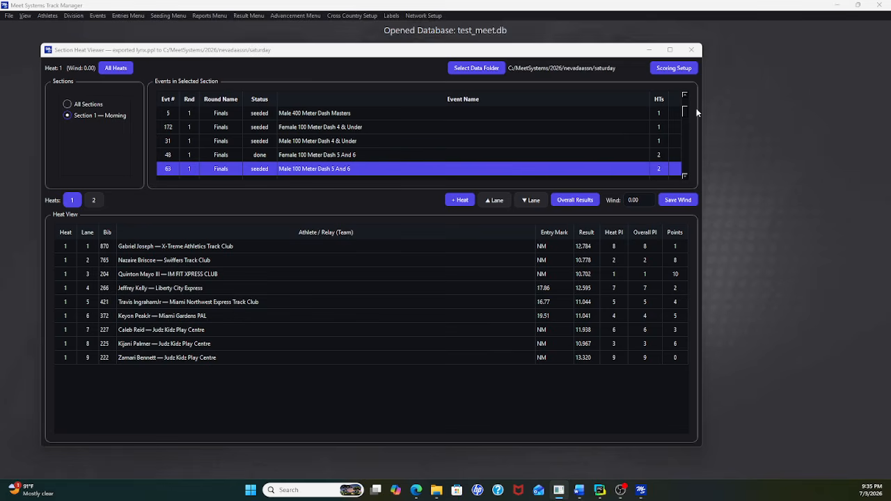
left_click(694, 53)
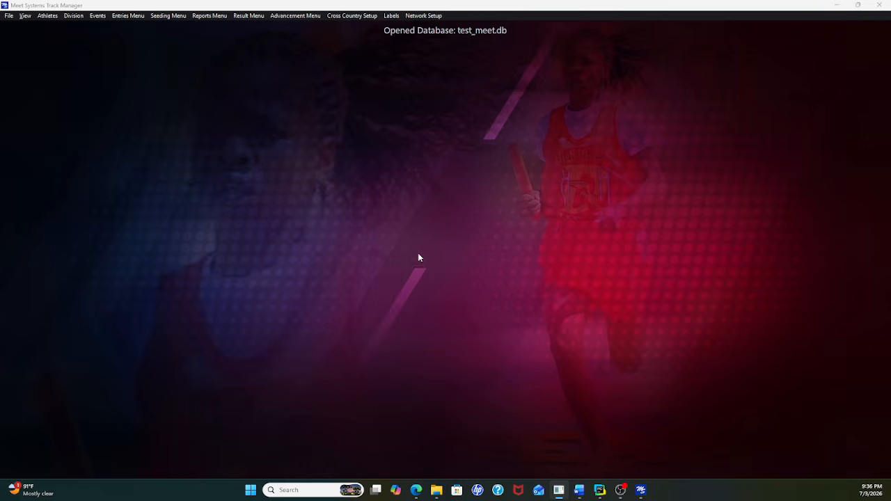
Step: Browse the MeetSystems folder for Hy-Tek backups available to import, and close the import without choosing a file
left_click(10, 16)
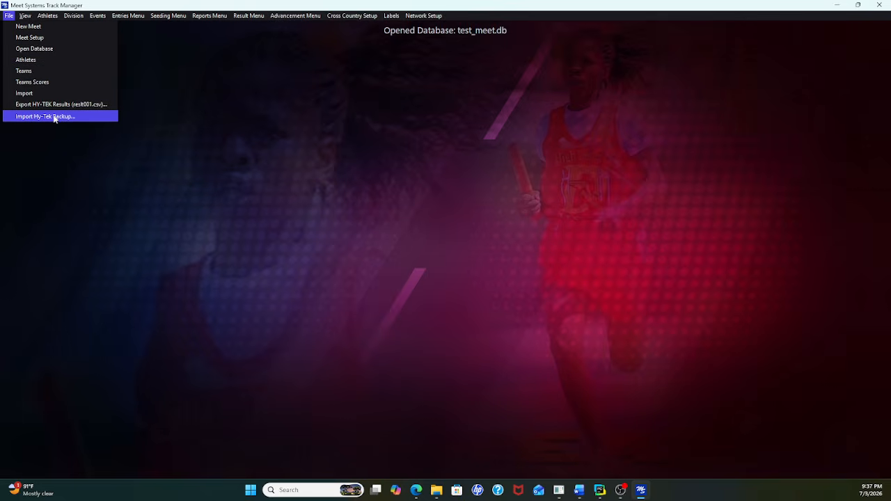
left_click(55, 117)
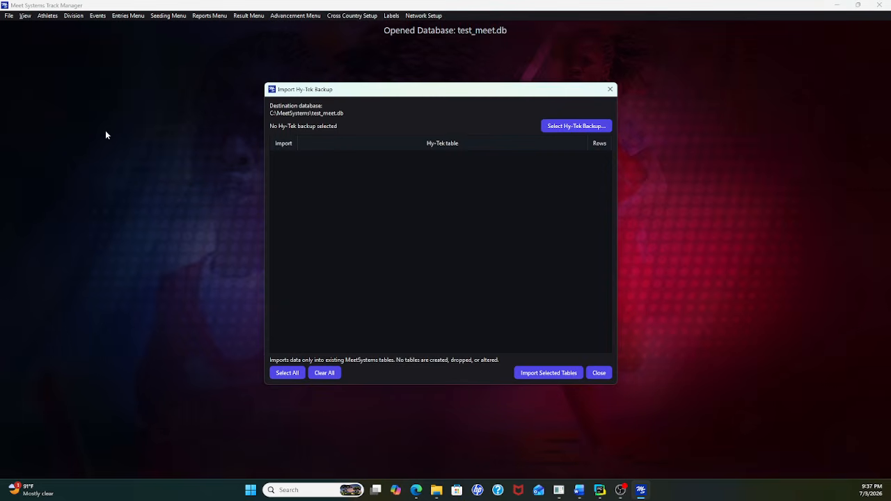
left_click(572, 129)
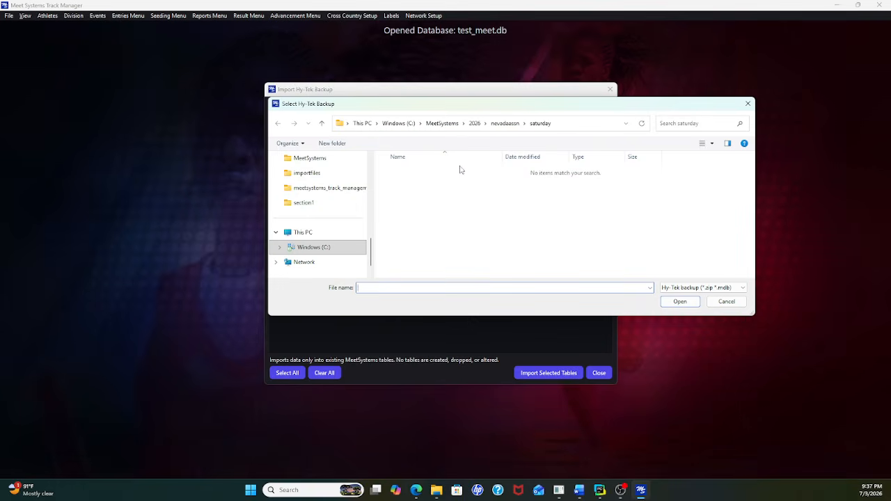
left_click(442, 123)
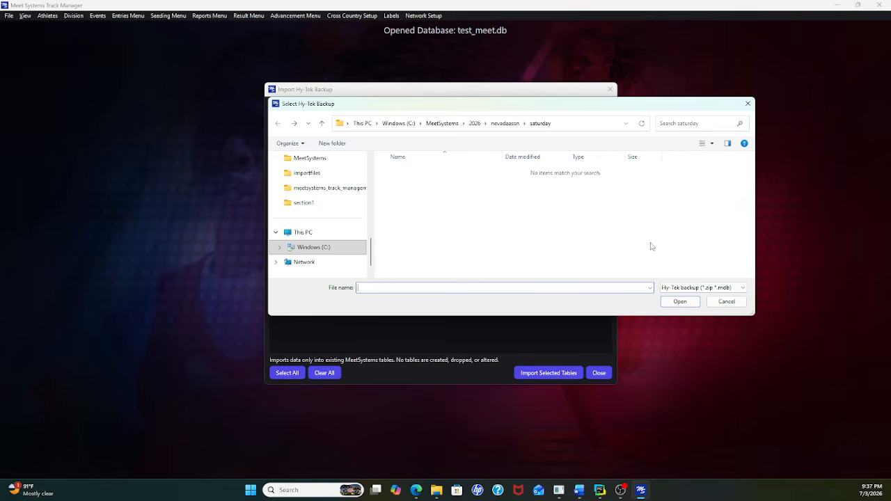
left_click(727, 301)
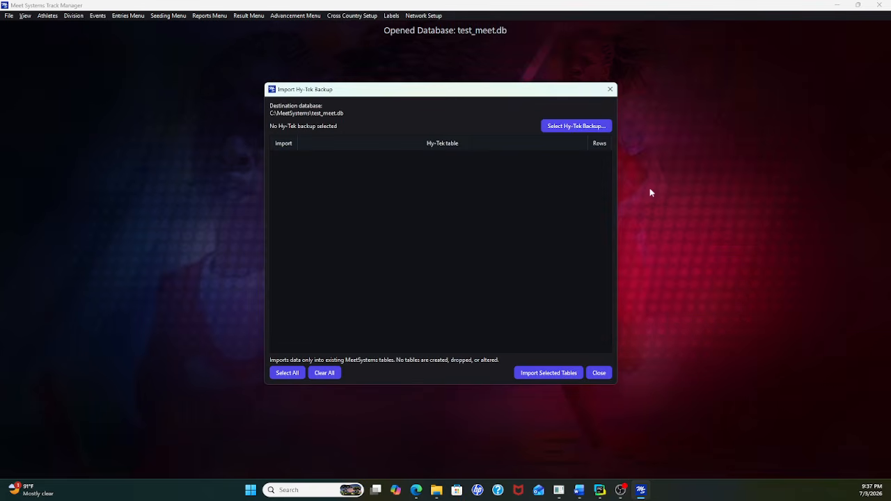
left_click(609, 89)
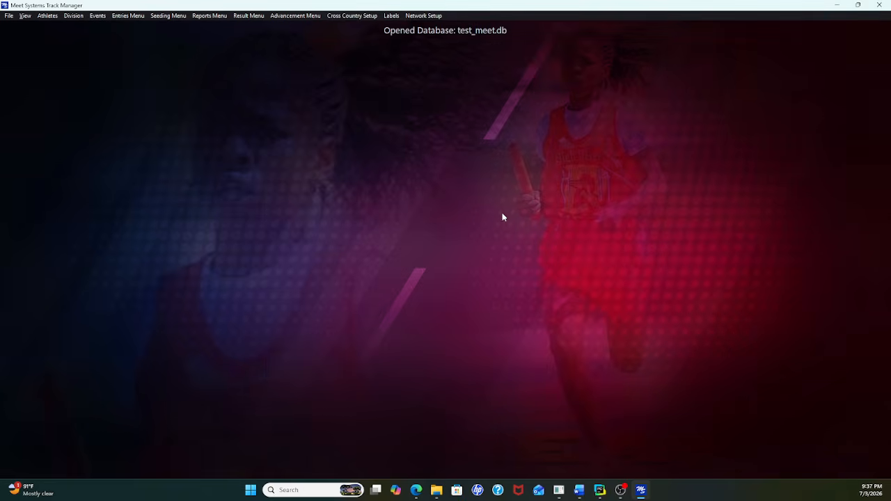